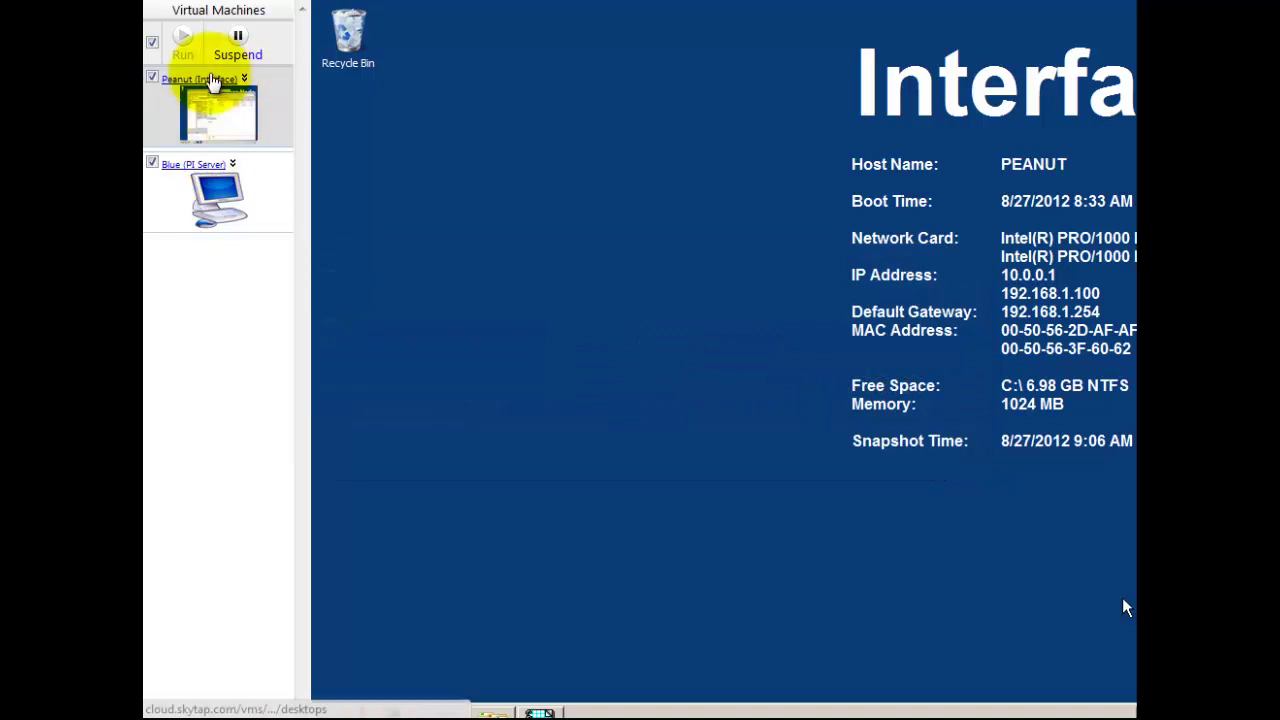
Bring up PI System Management Tools on the PI Server, then return to the interface machine.
click(210, 193)
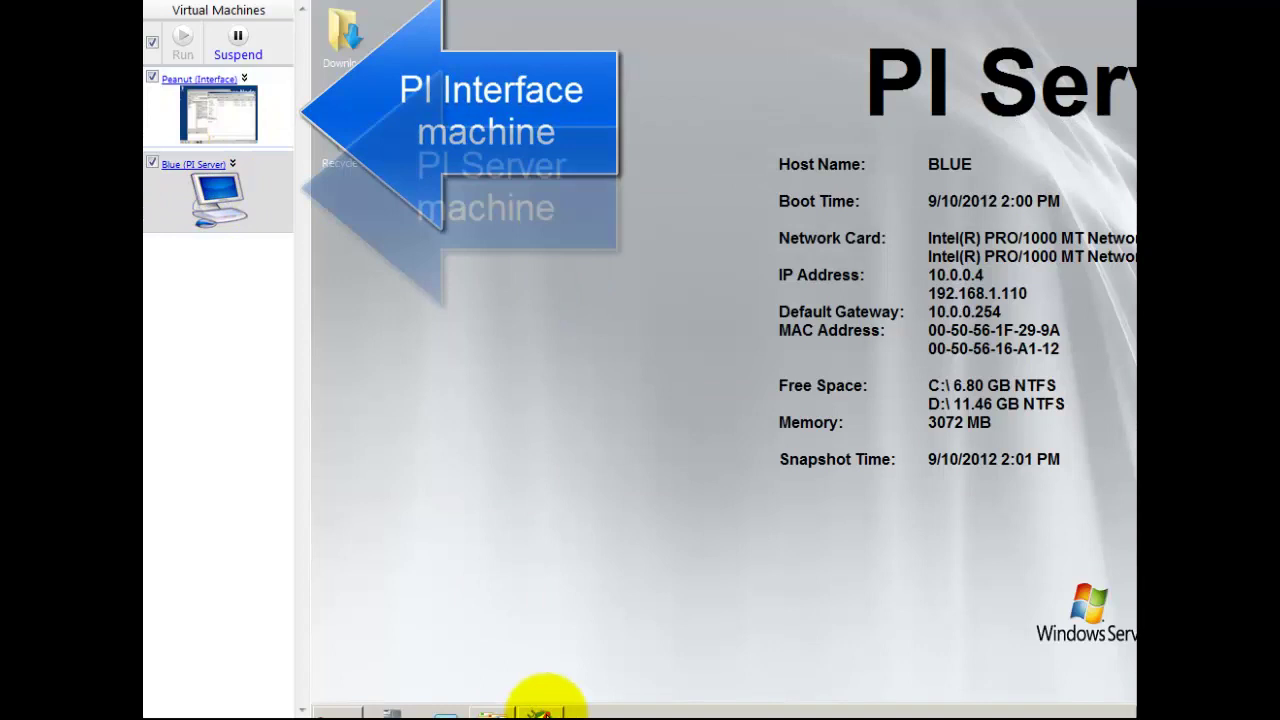
click(540, 711)
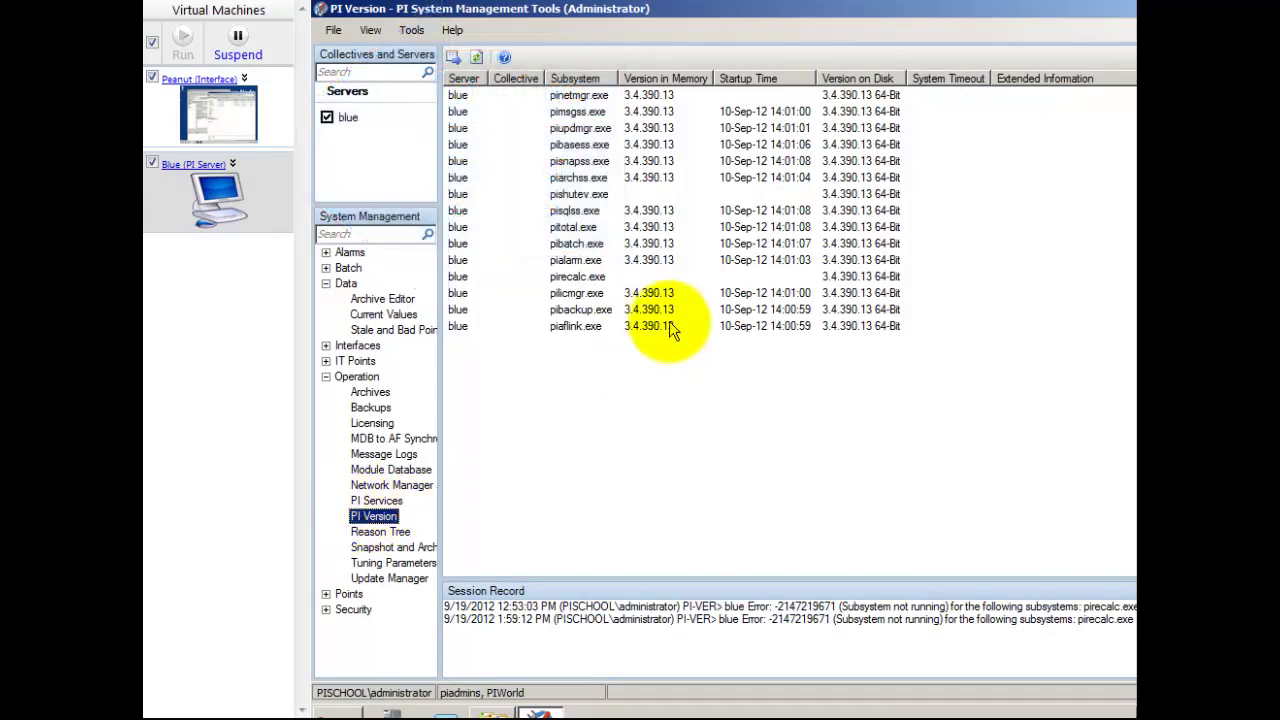
click(229, 112)
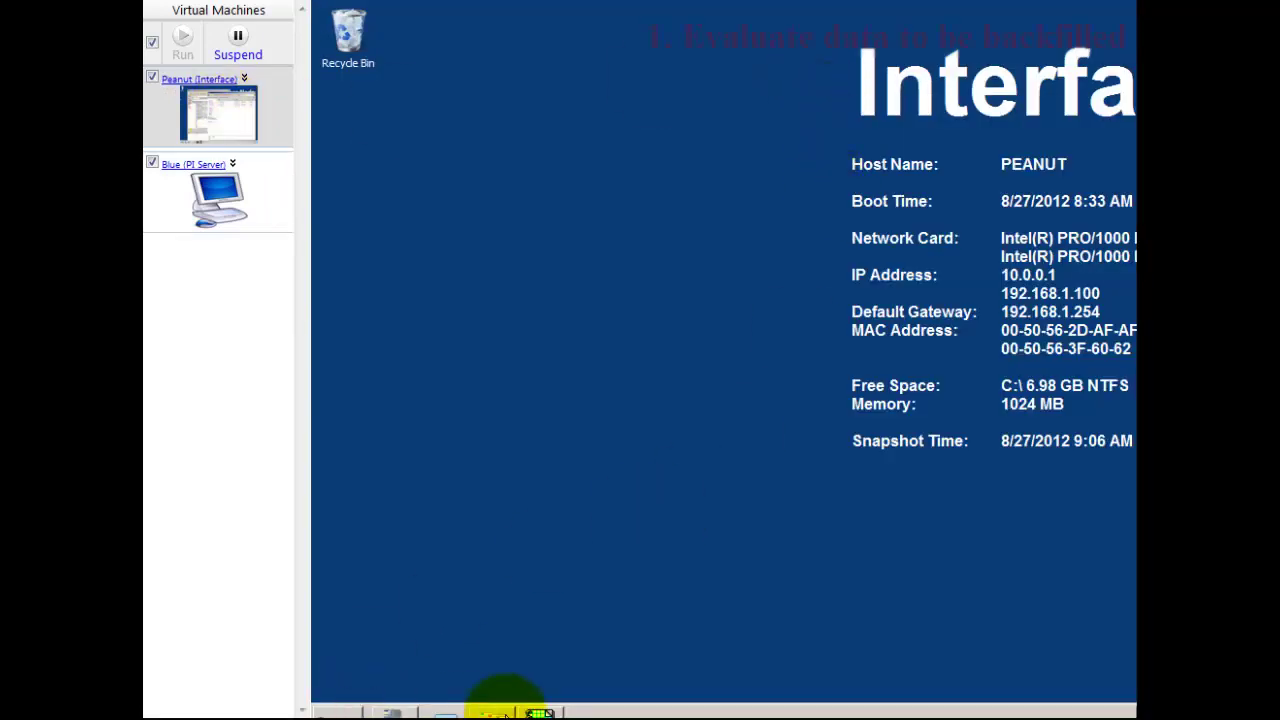
Browse to PI_UFL\Data and open 06_2012data.txt for editing in Notepad.
click(493, 712)
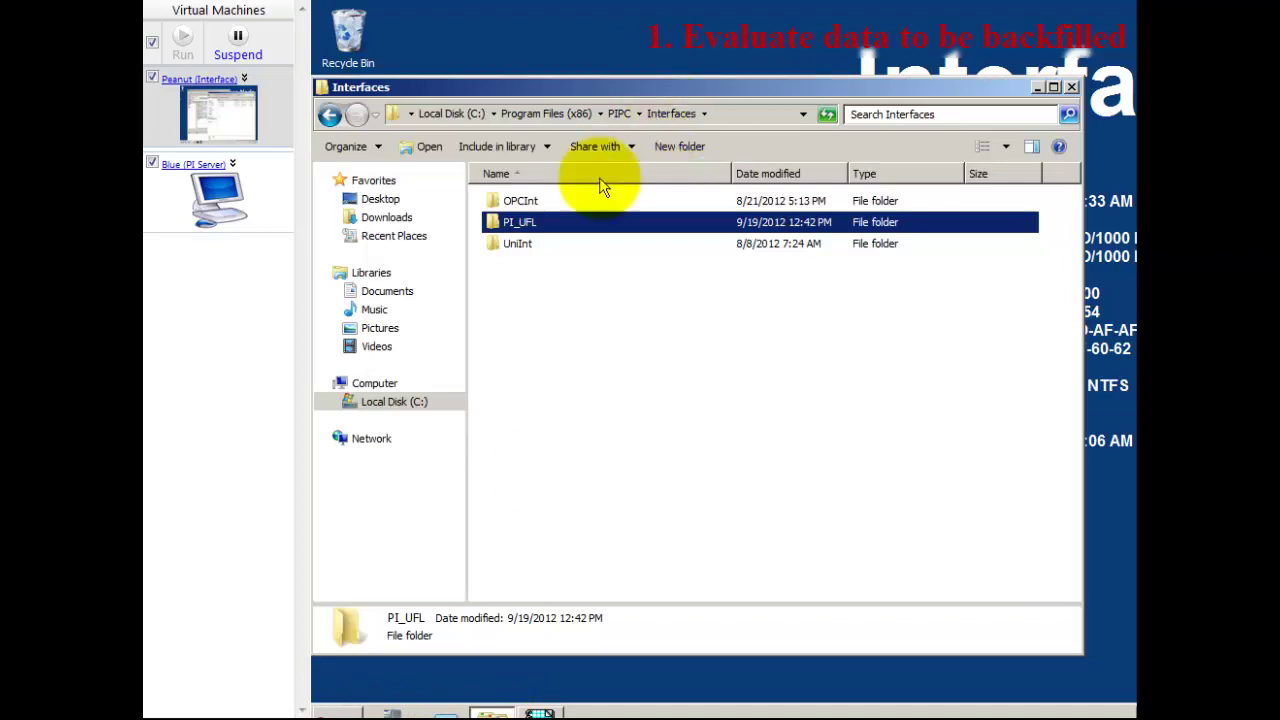
double_click(536, 225)
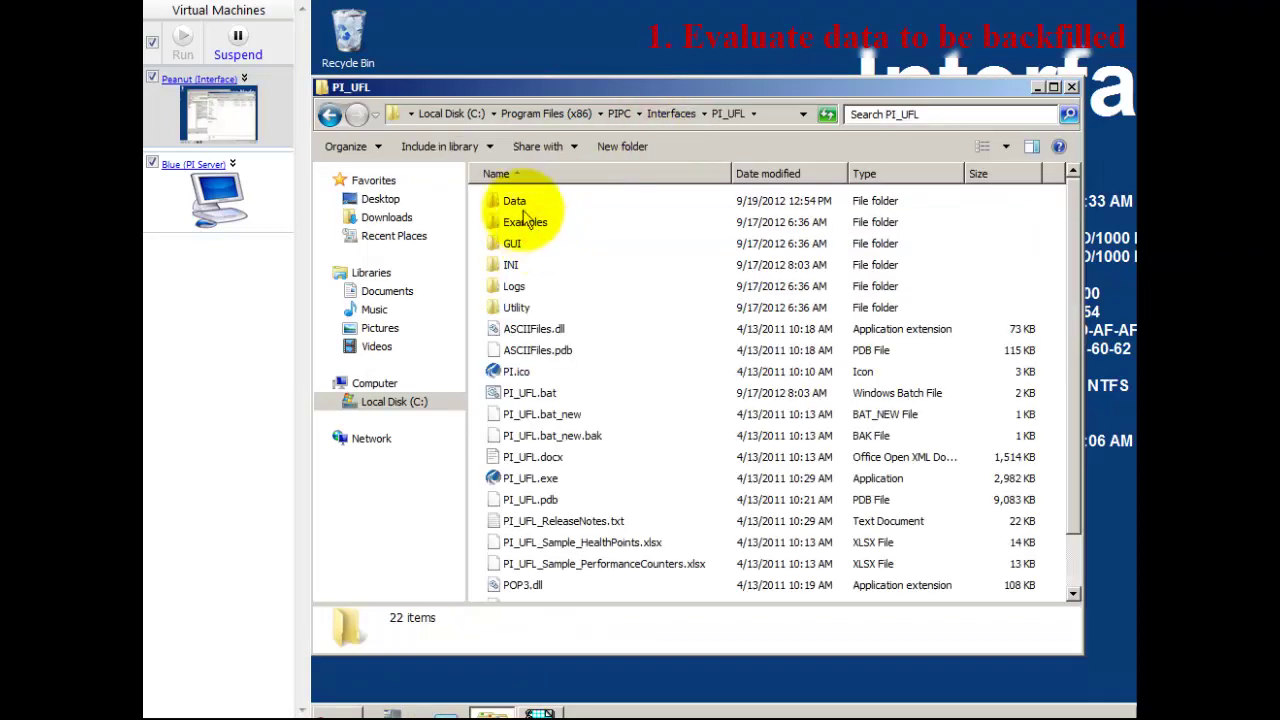
click(515, 201)
double_click(521, 200)
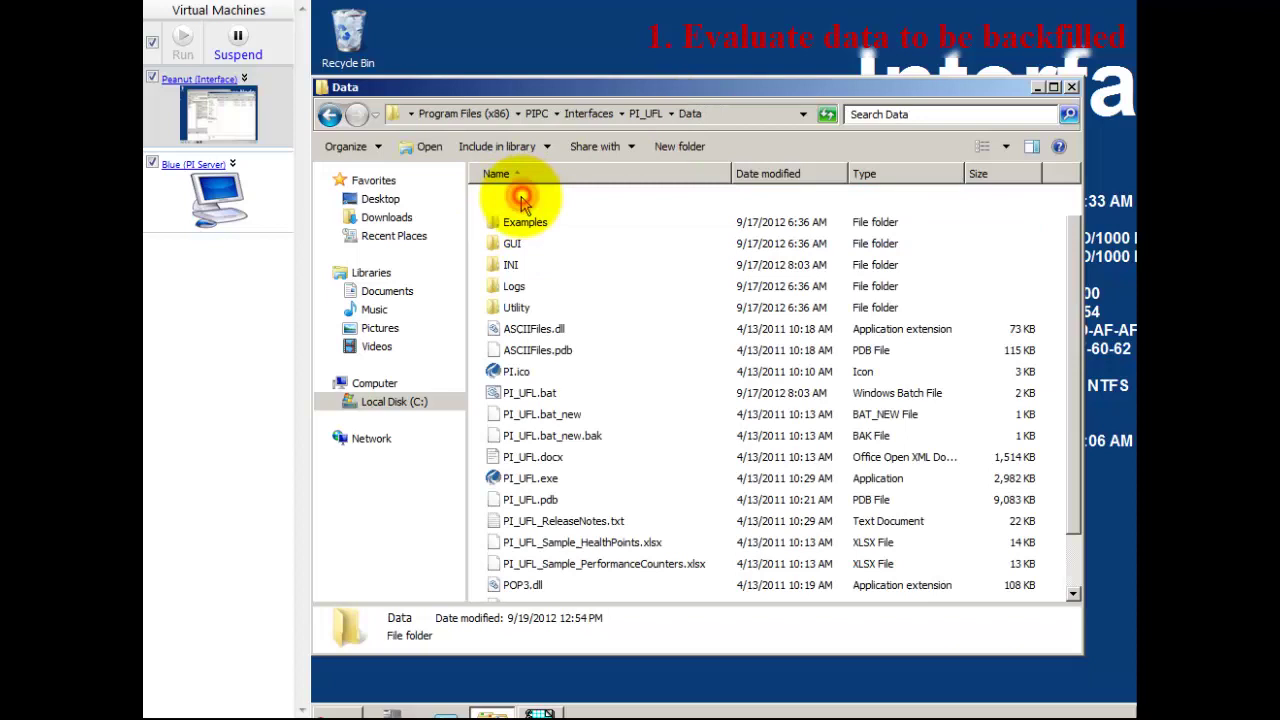
click(538, 204)
click(535, 222)
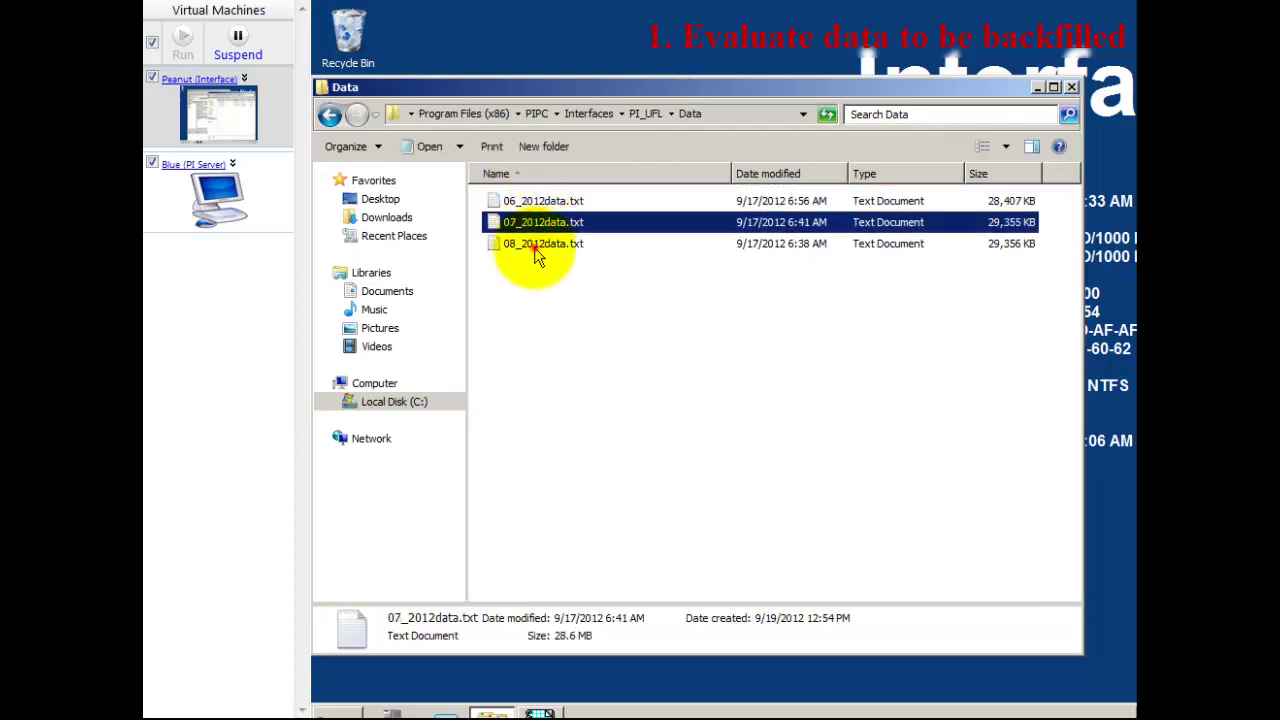
click(545, 243)
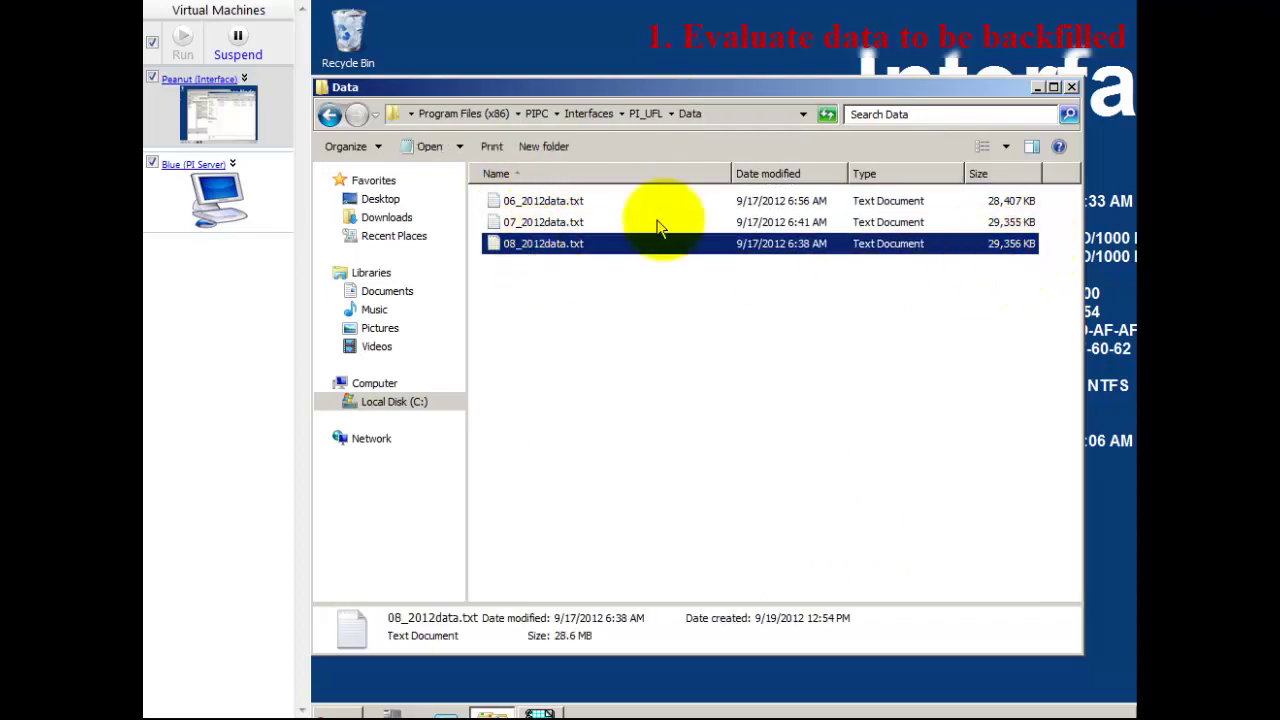
right_click(560, 203)
click(606, 246)
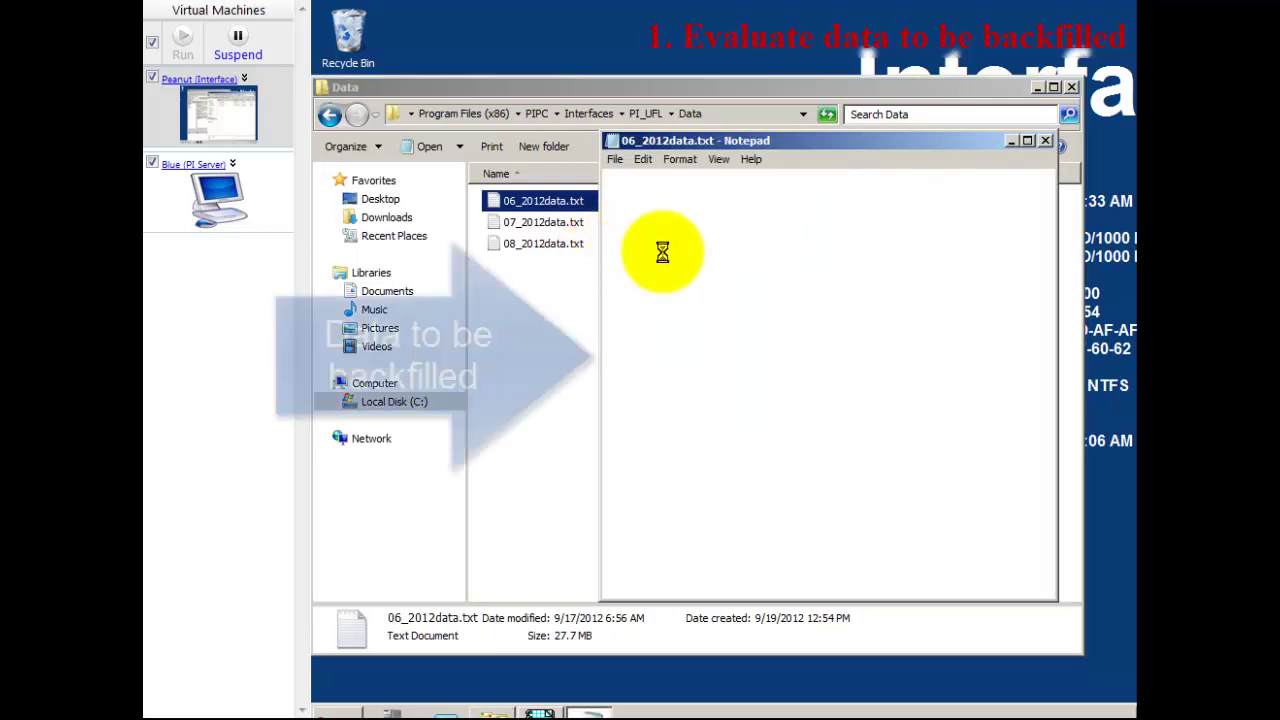
Highlight the tag name on line one and several records' timestamps in the June file.
drag(606, 177, 940, 178)
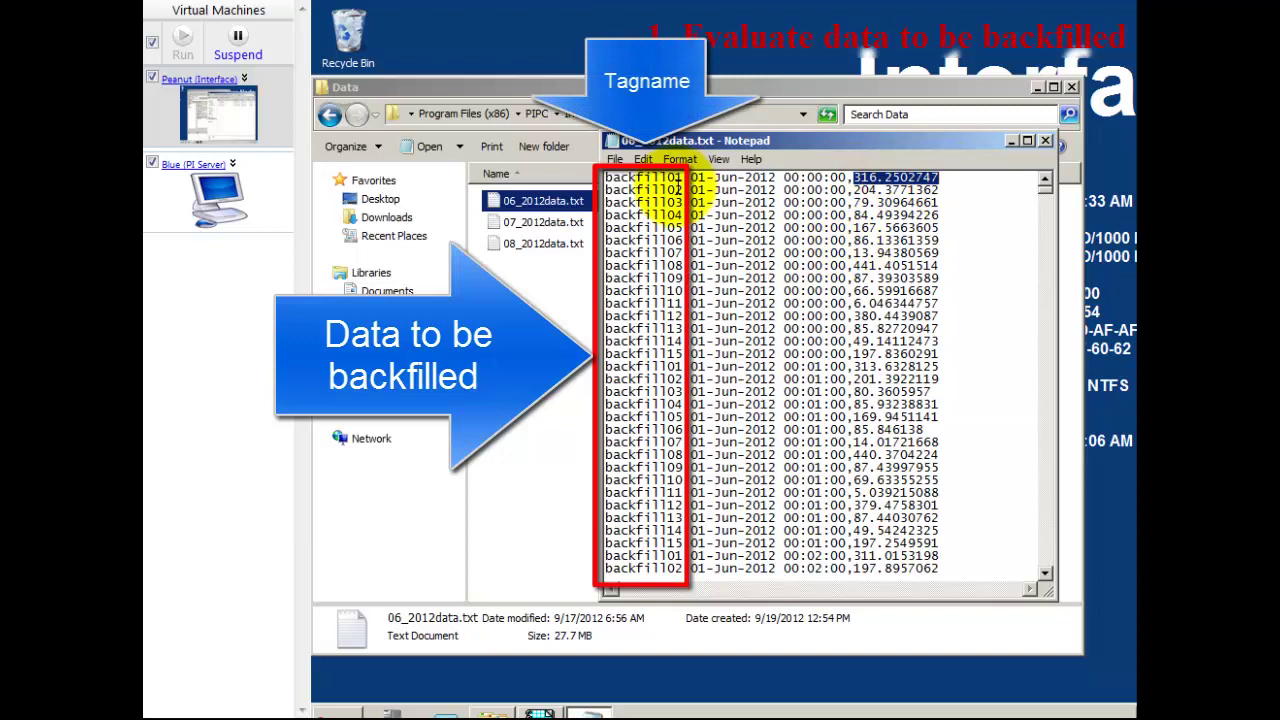
drag(688, 354, 632, 215)
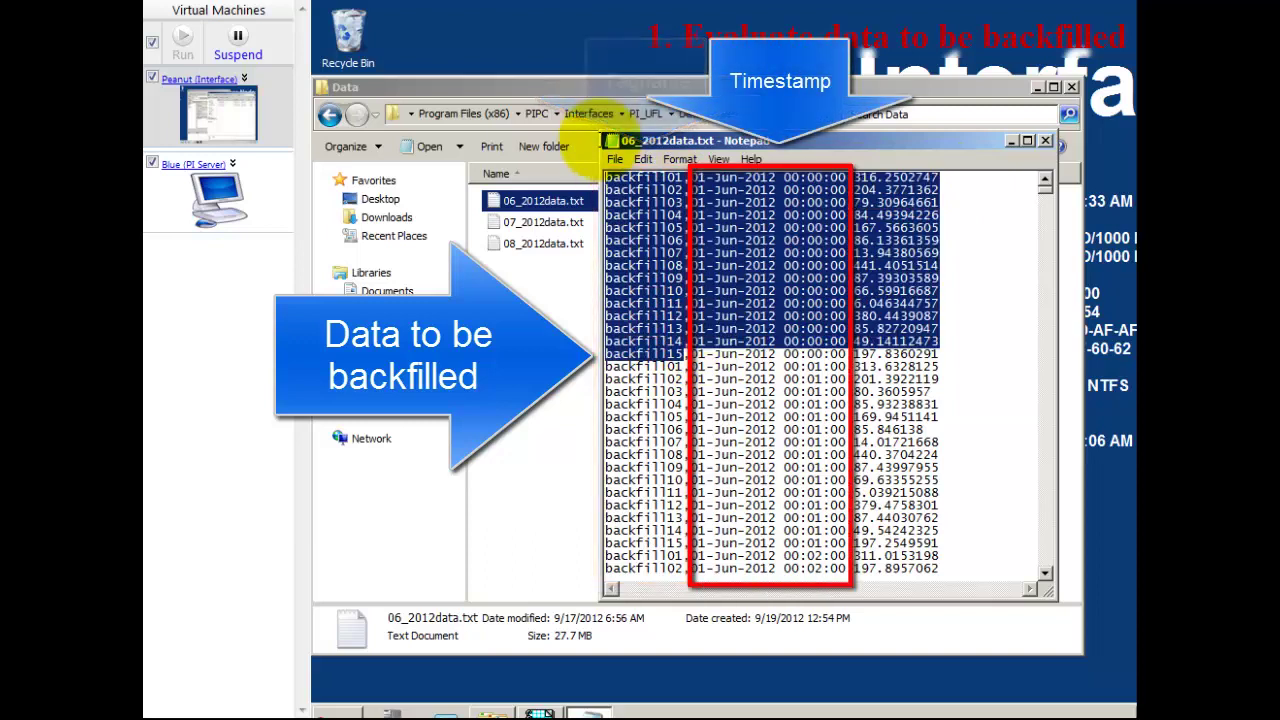
click(817, 410)
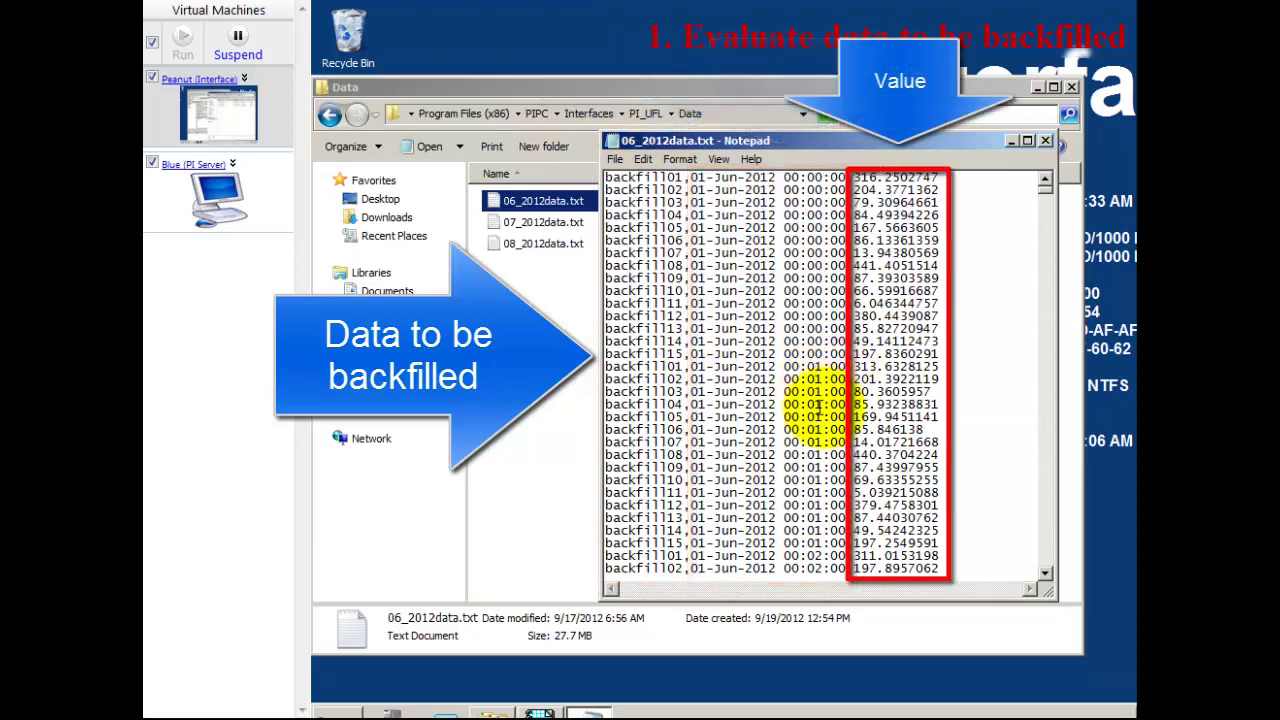
Scroll down to the final 30-Jun-2012 rows, then close Notepad.
click(1046, 246)
click(1048, 249)
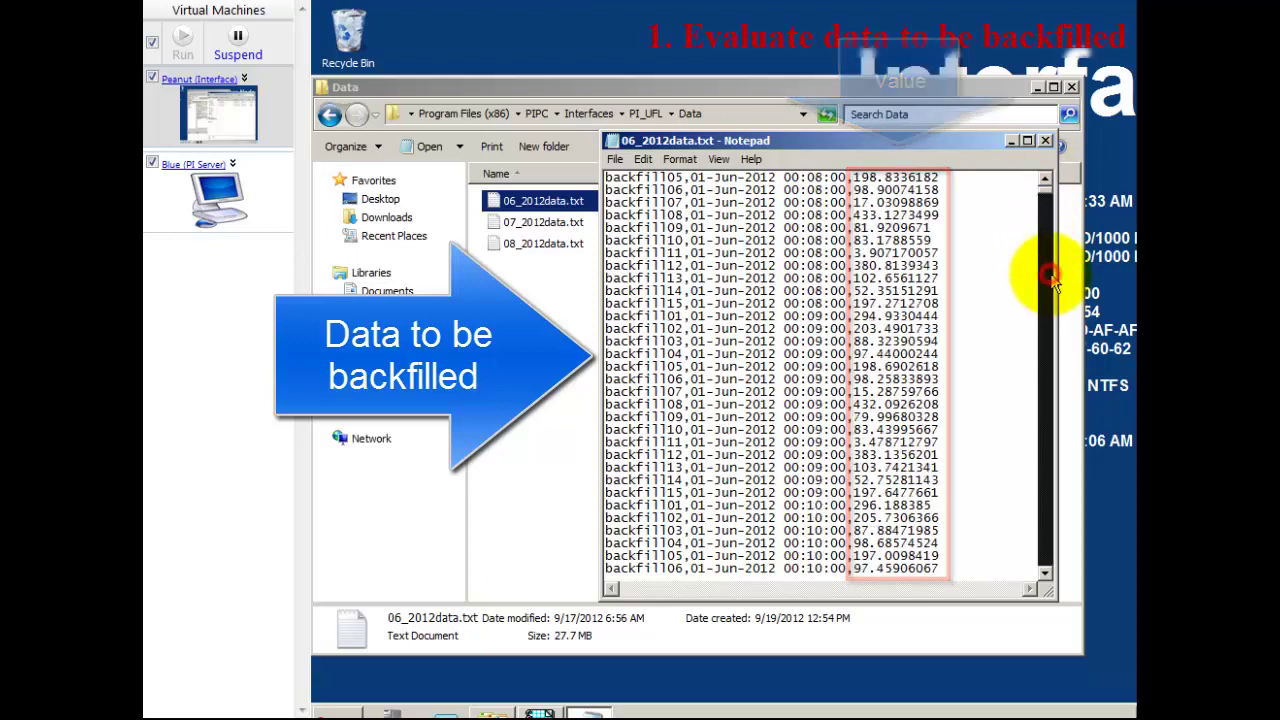
click(1049, 229)
drag(1049, 186, 1001, 575)
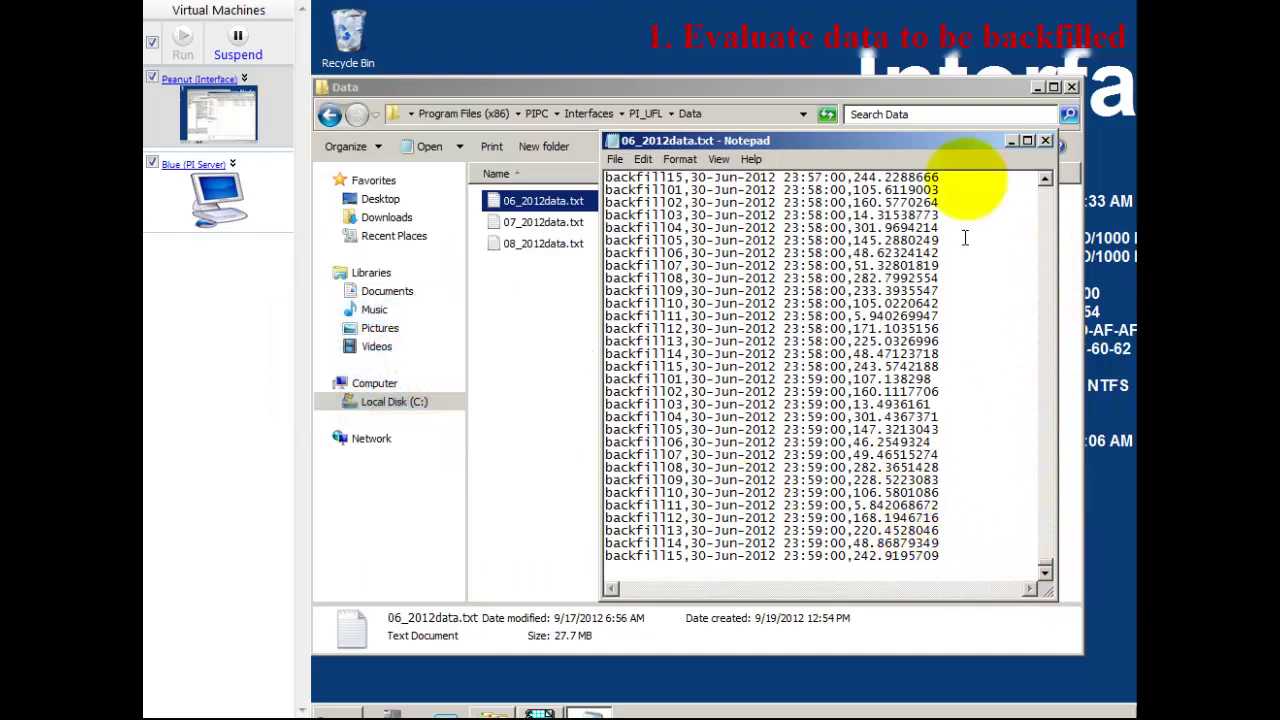
click(1047, 141)
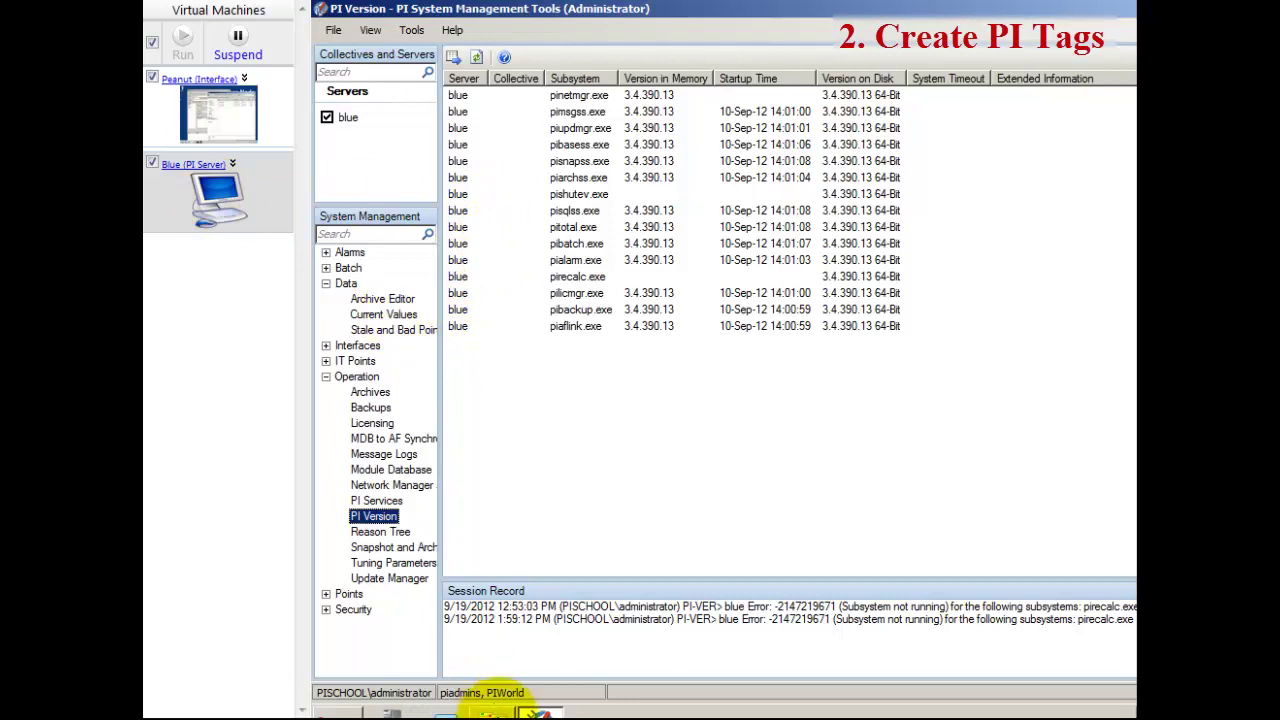
Open PITC_CreateTags.dat from Downloads in Notepad, without making Notepad the default, and review it.
click(492, 712)
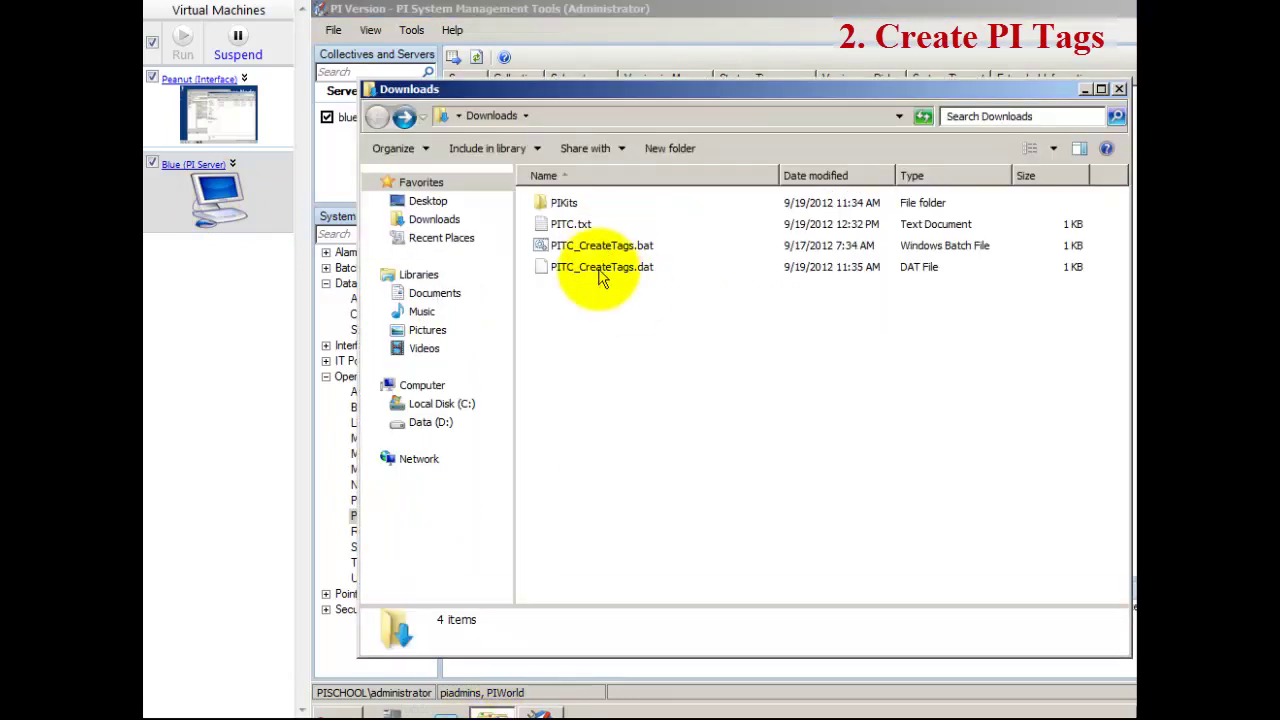
right_click(598, 267)
click(630, 277)
click(657, 412)
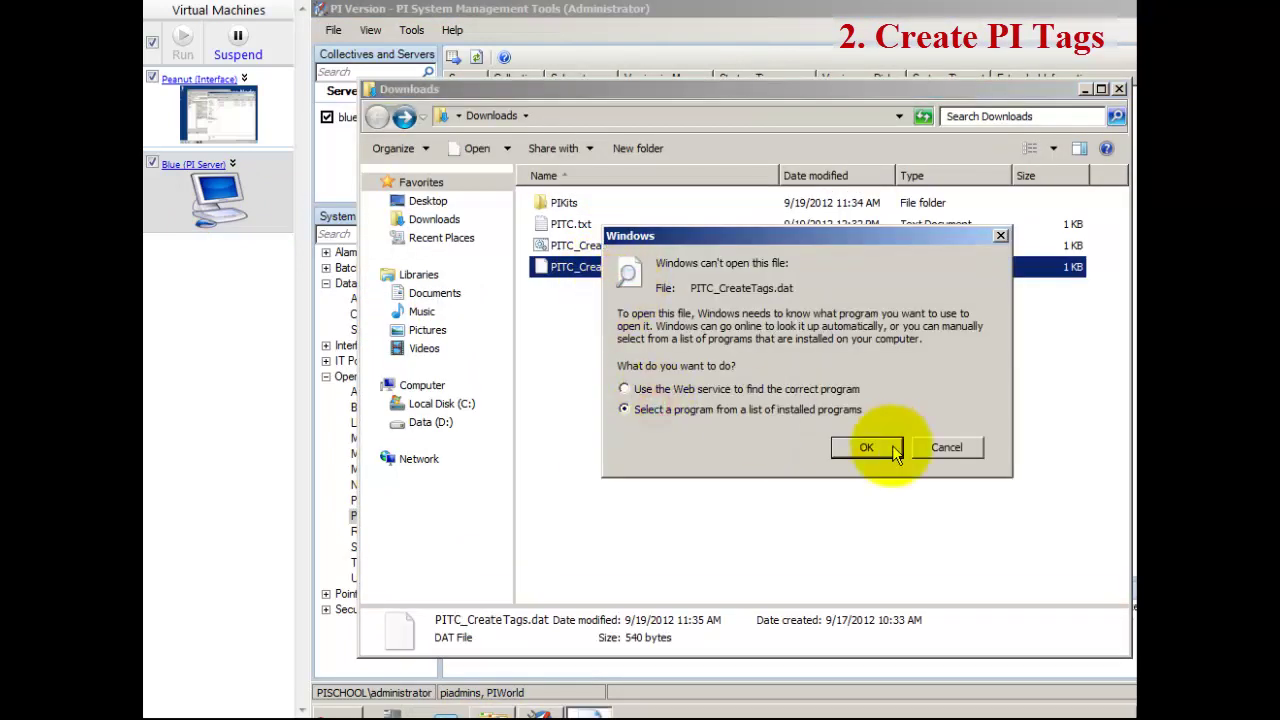
click(866, 447)
click(575, 488)
click(960, 558)
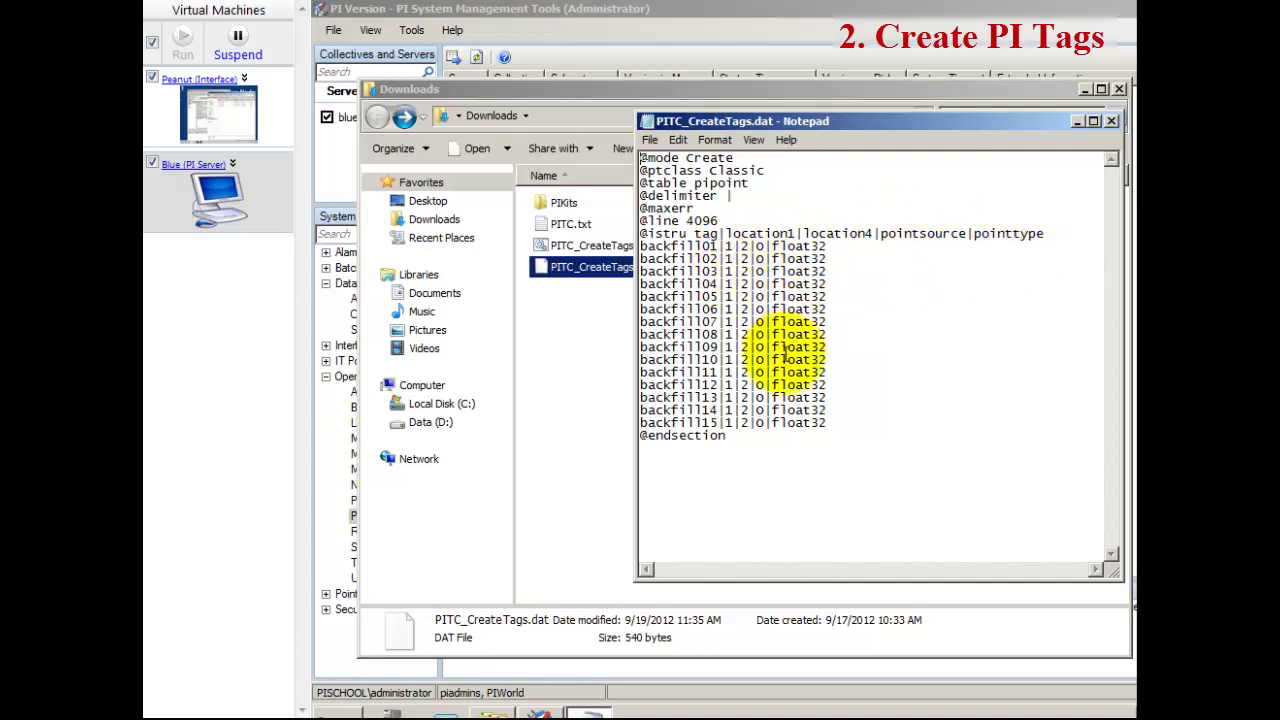
click(1110, 121)
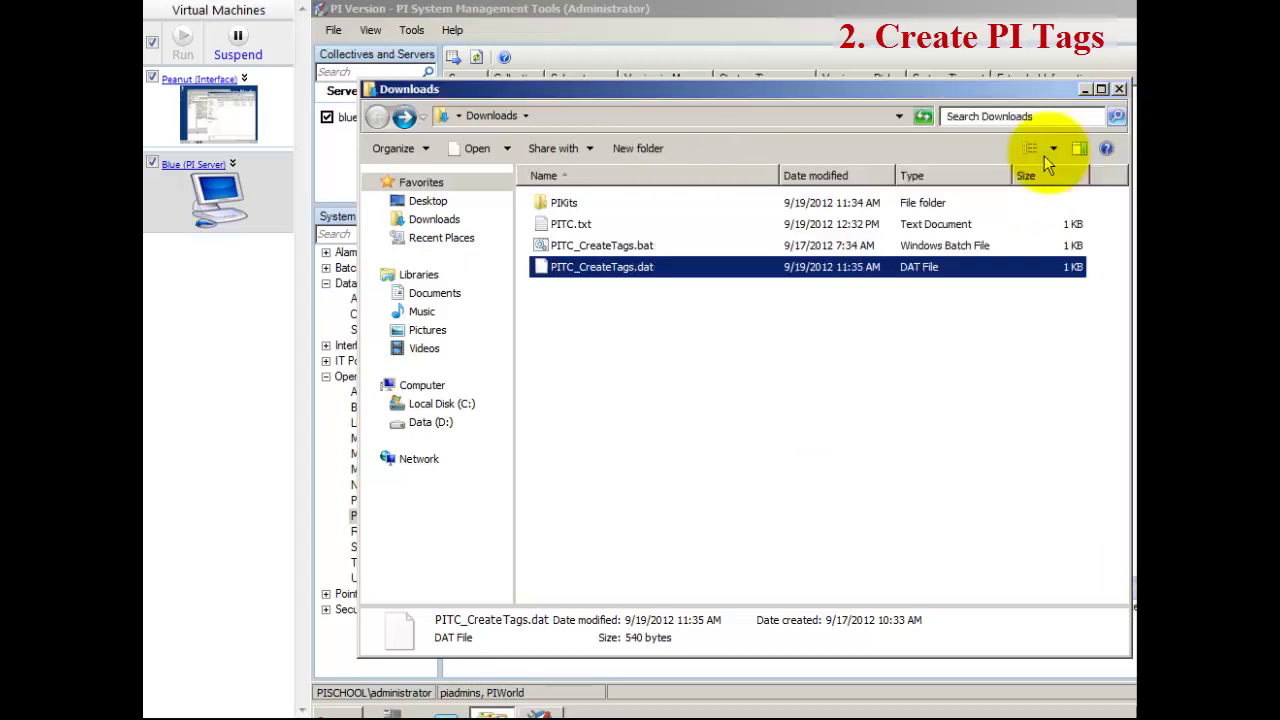
Run PITC_CreateTags.bat and confirm the results log reports 0 records in error.
double_click(603, 246)
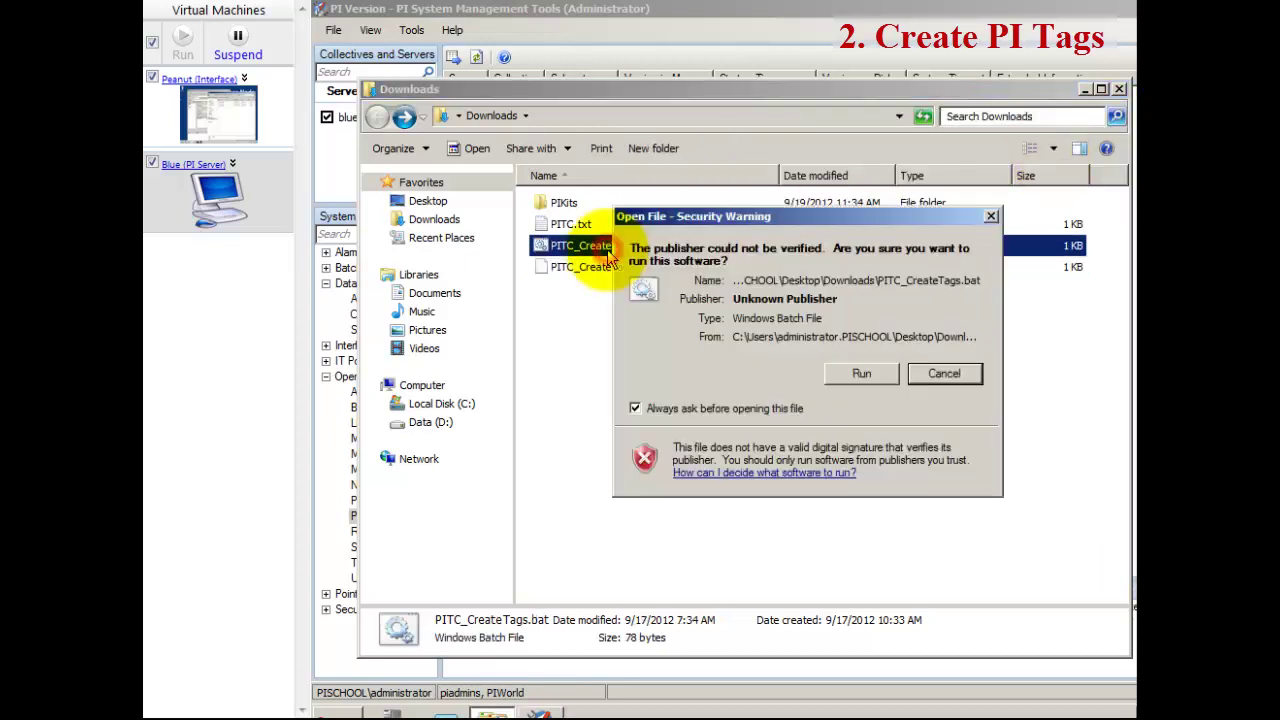
click(862, 374)
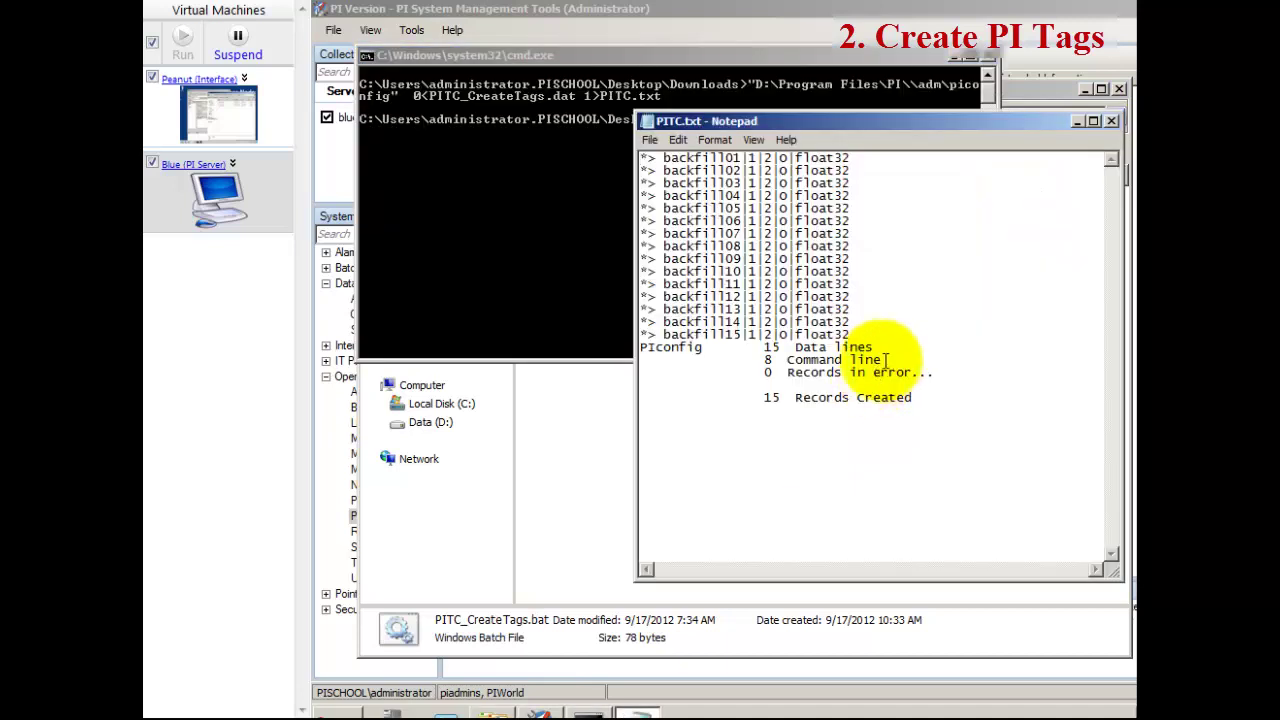
drag(767, 372, 933, 372)
click(1111, 121)
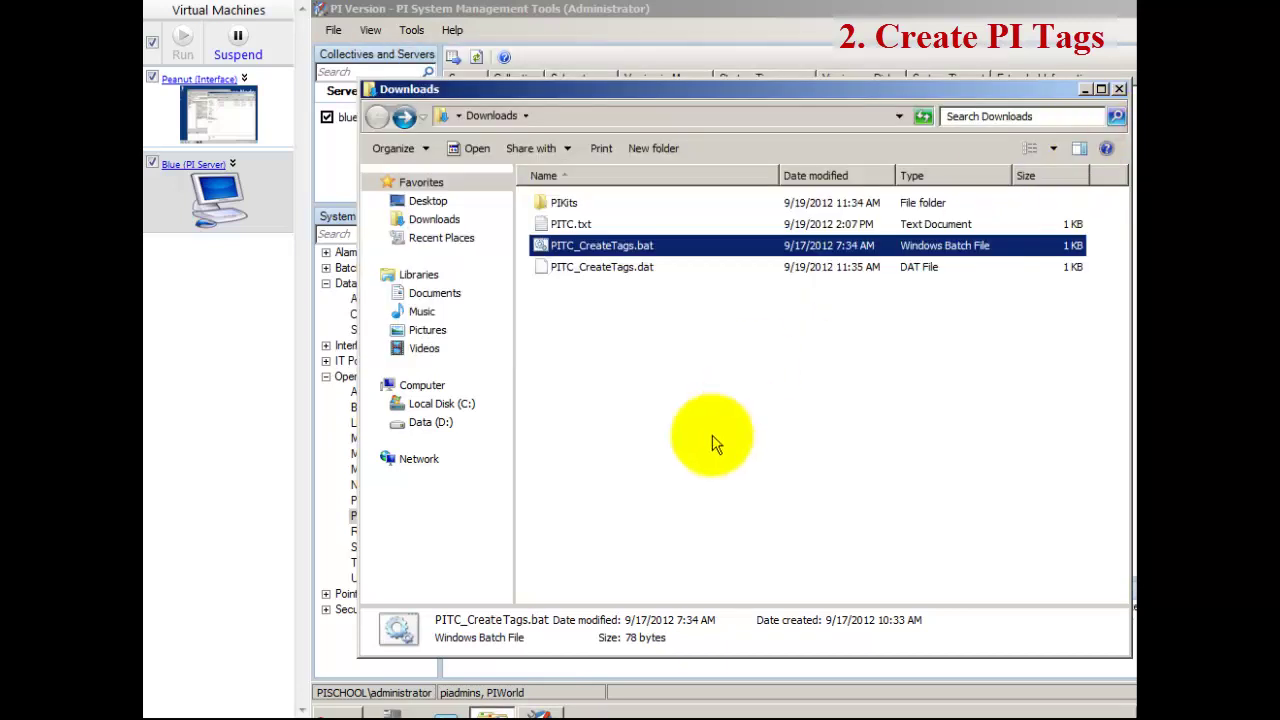
Search Current Values with tag mask backfill* and list all 15 backfill tags showing Pt Created.
click(1118, 89)
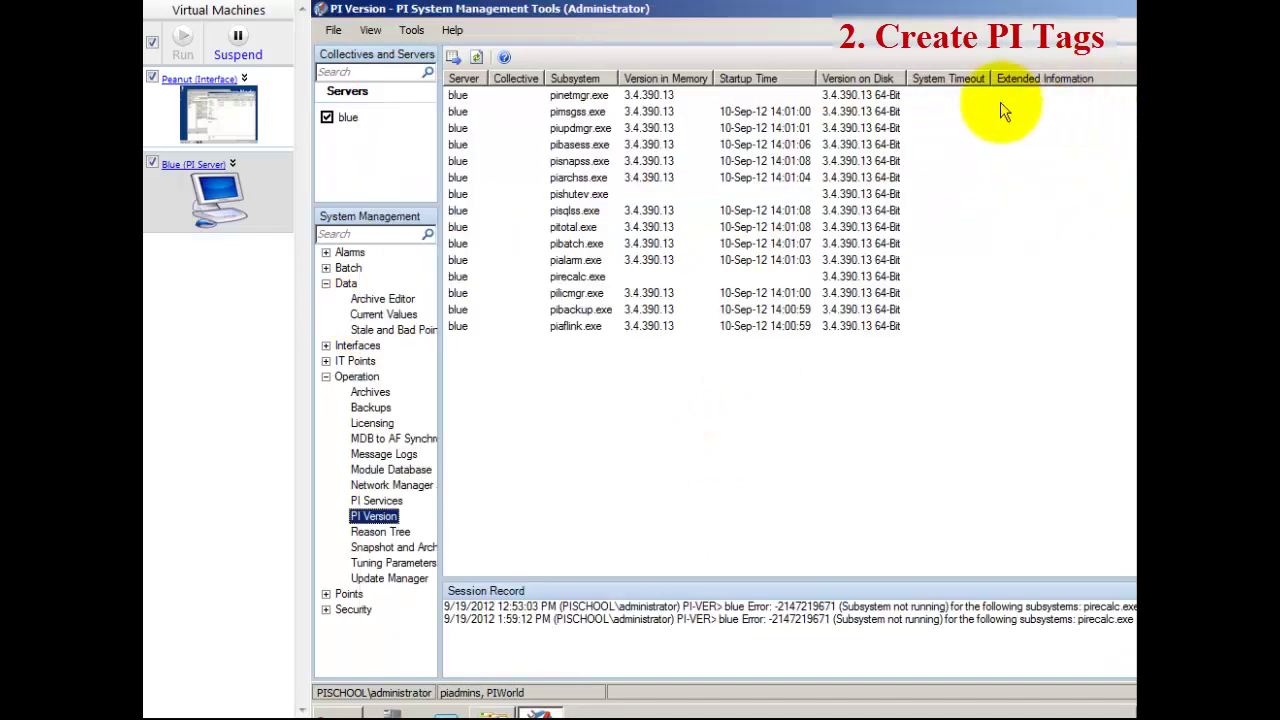
click(372, 314)
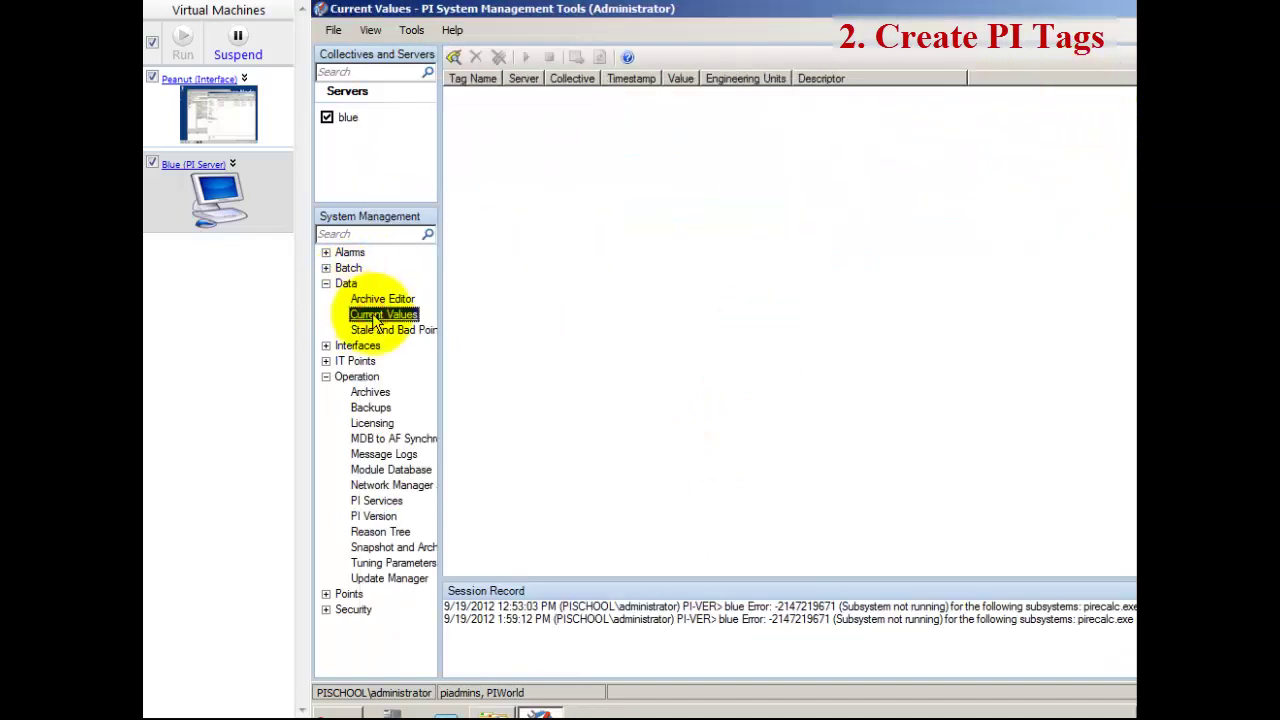
click(455, 58)
text(ba)
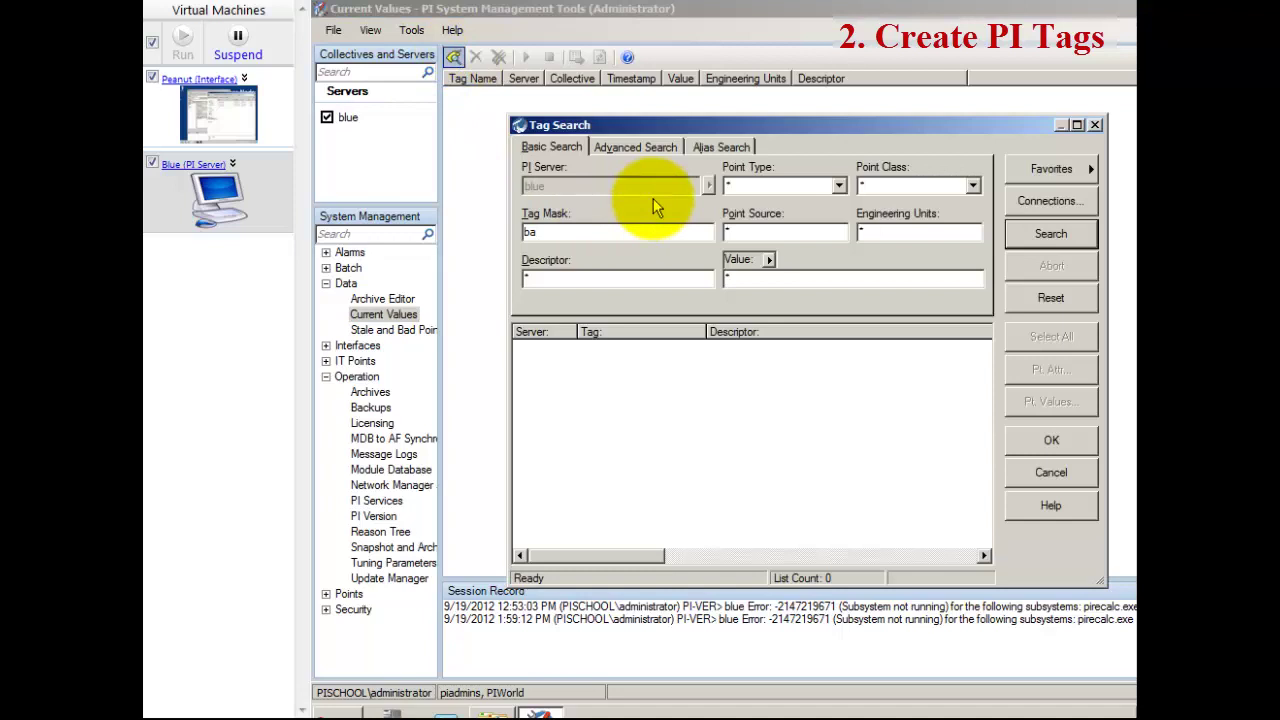
text(ckfill*)
key(Return)
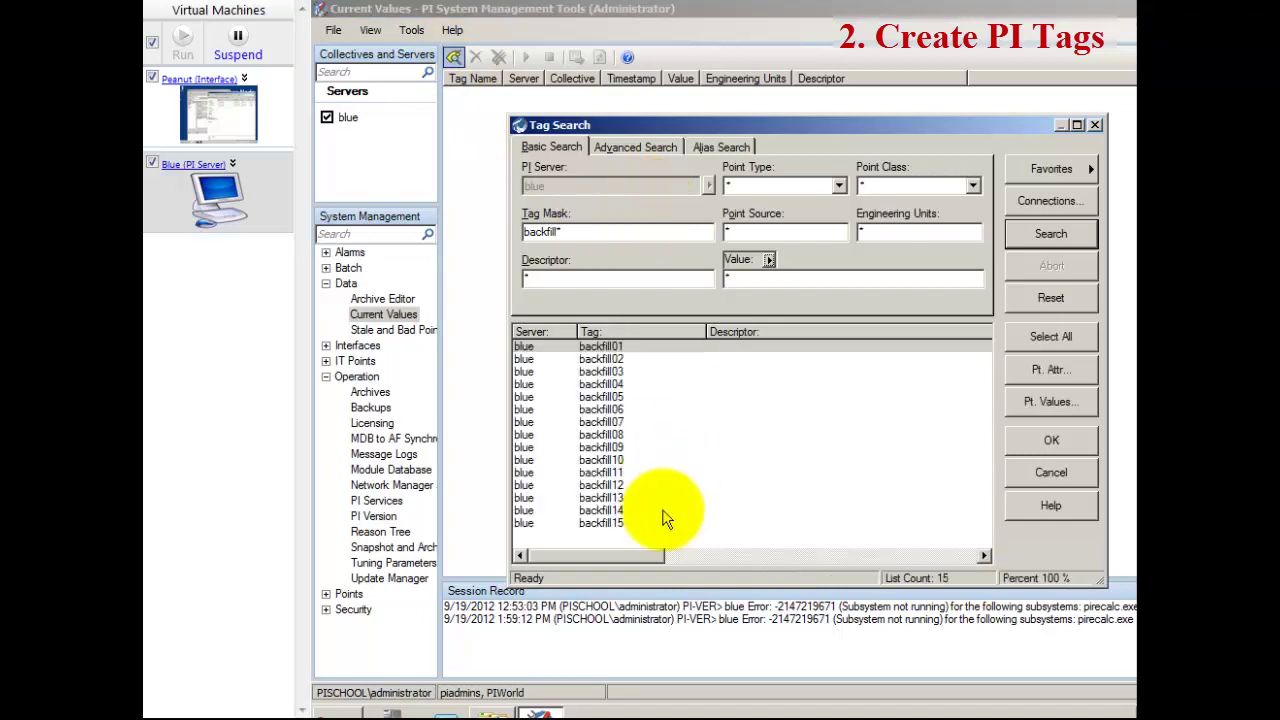
click(1052, 337)
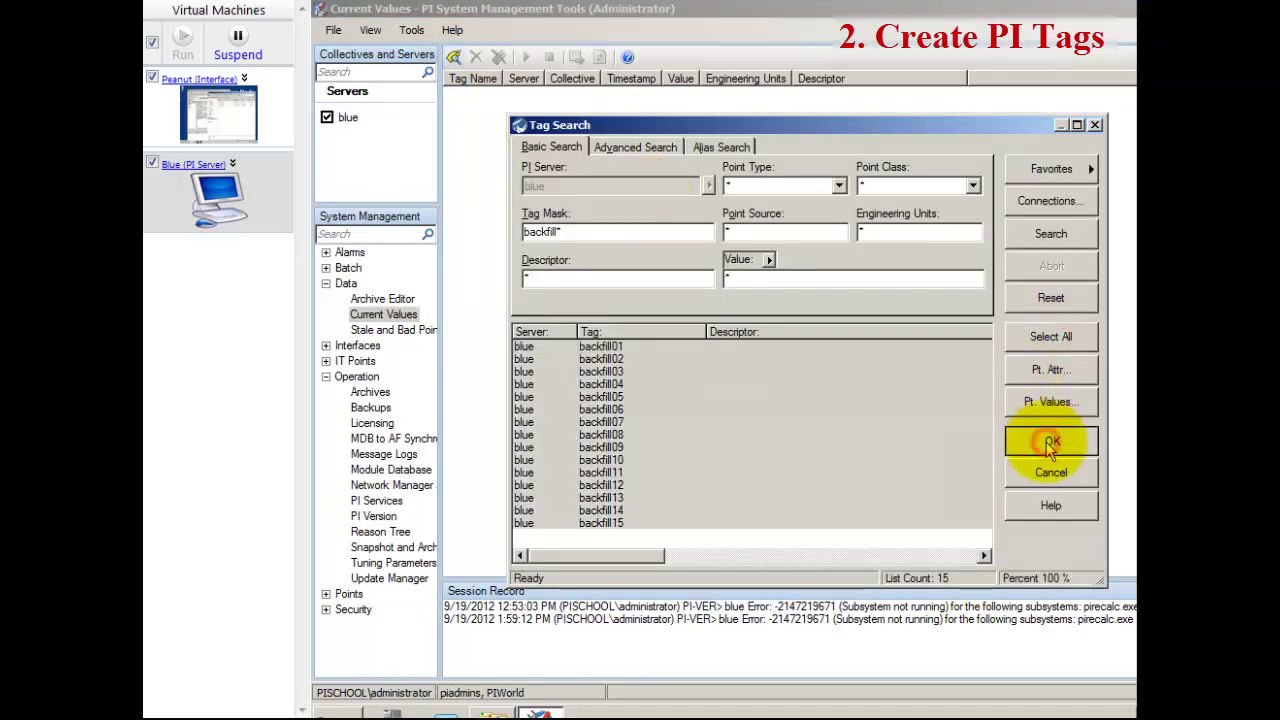
click(1051, 440)
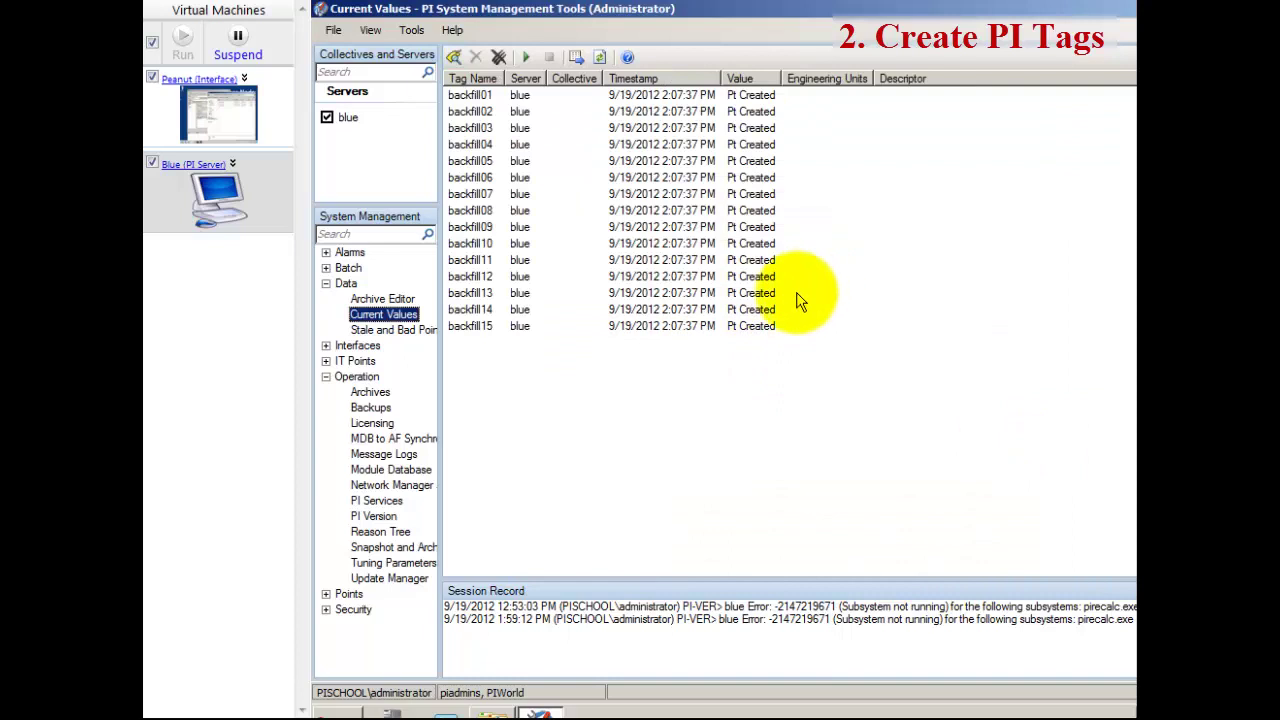
Show the archive list, preview creating multiple backfill archives starting in month 6, then cancel.
click(369, 395)
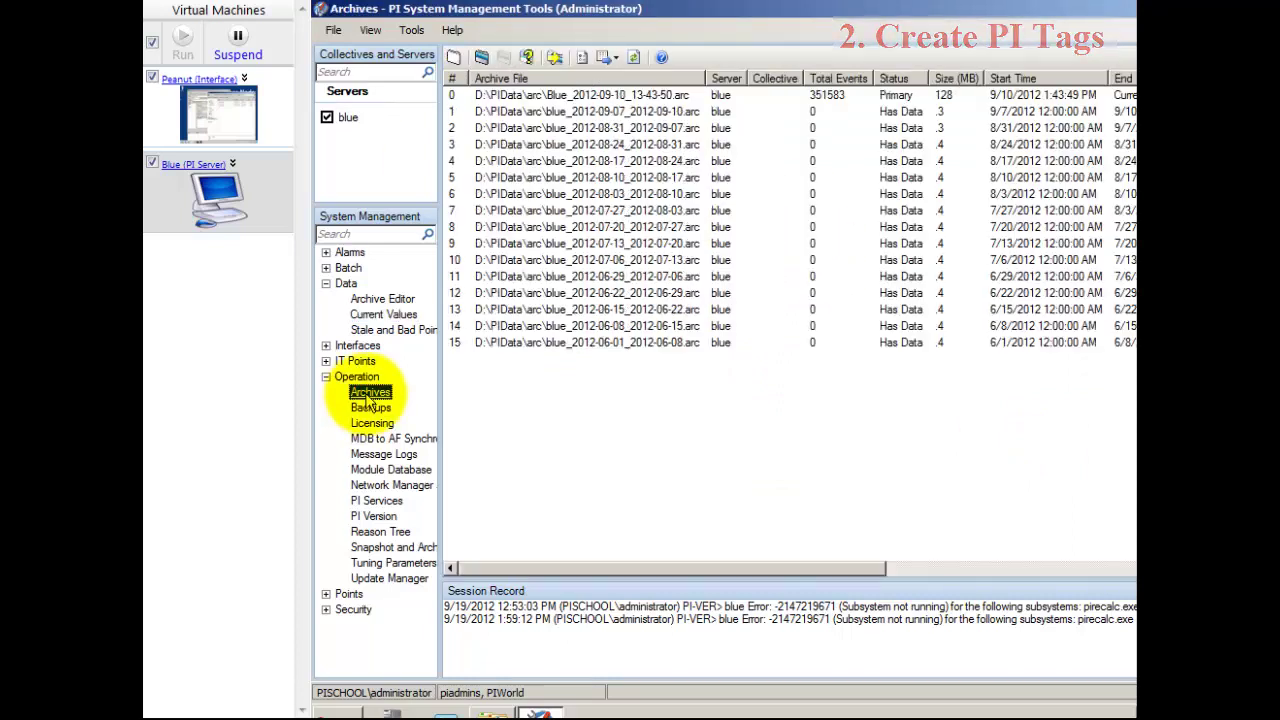
click(674, 96)
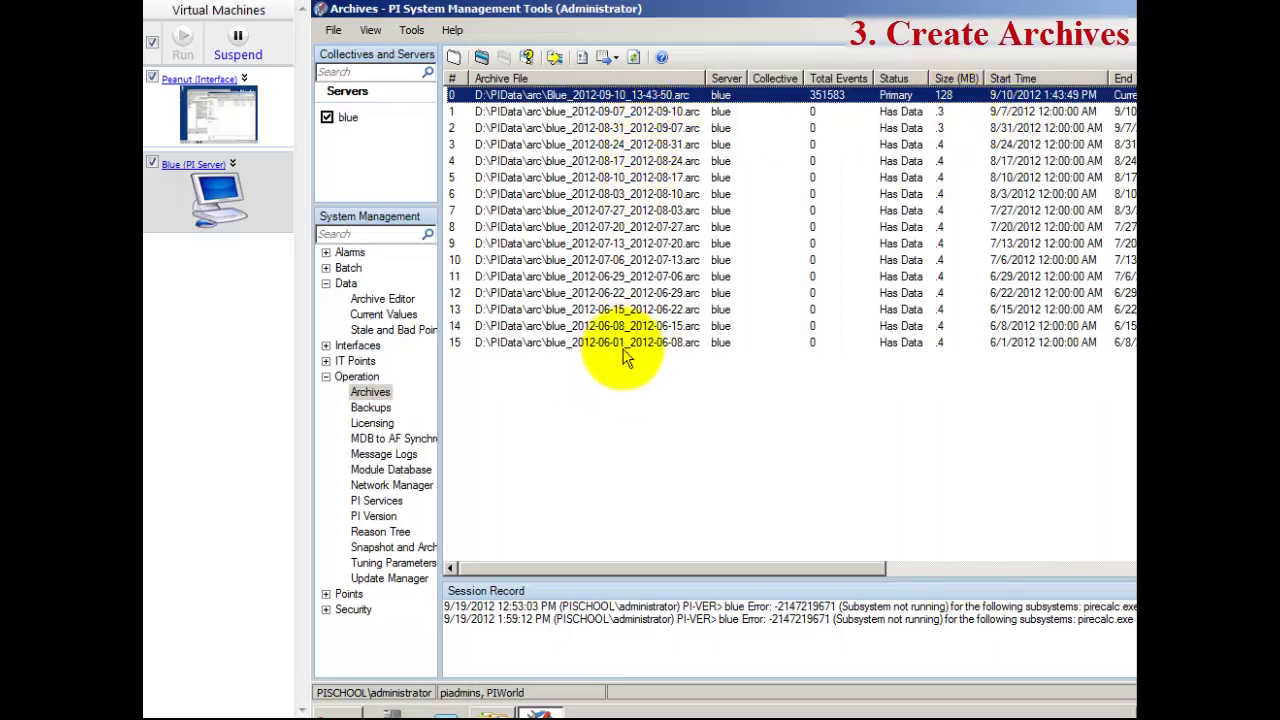
click(453, 58)
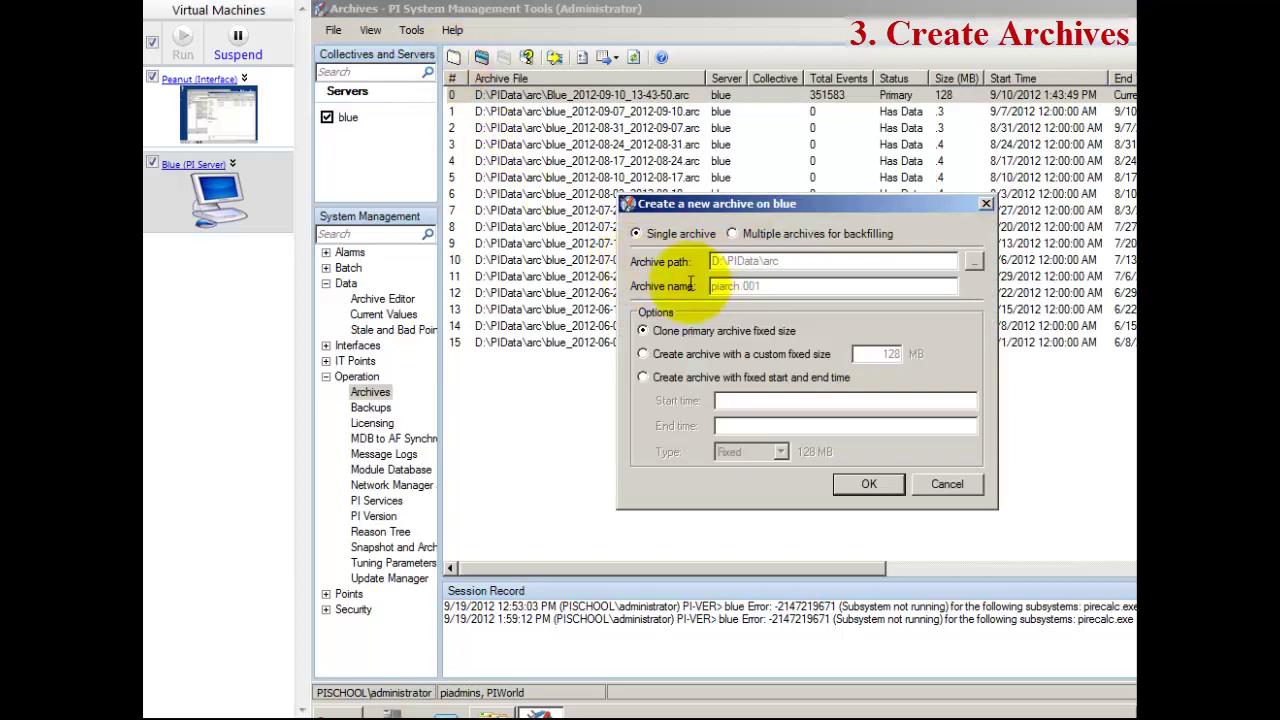
click(733, 233)
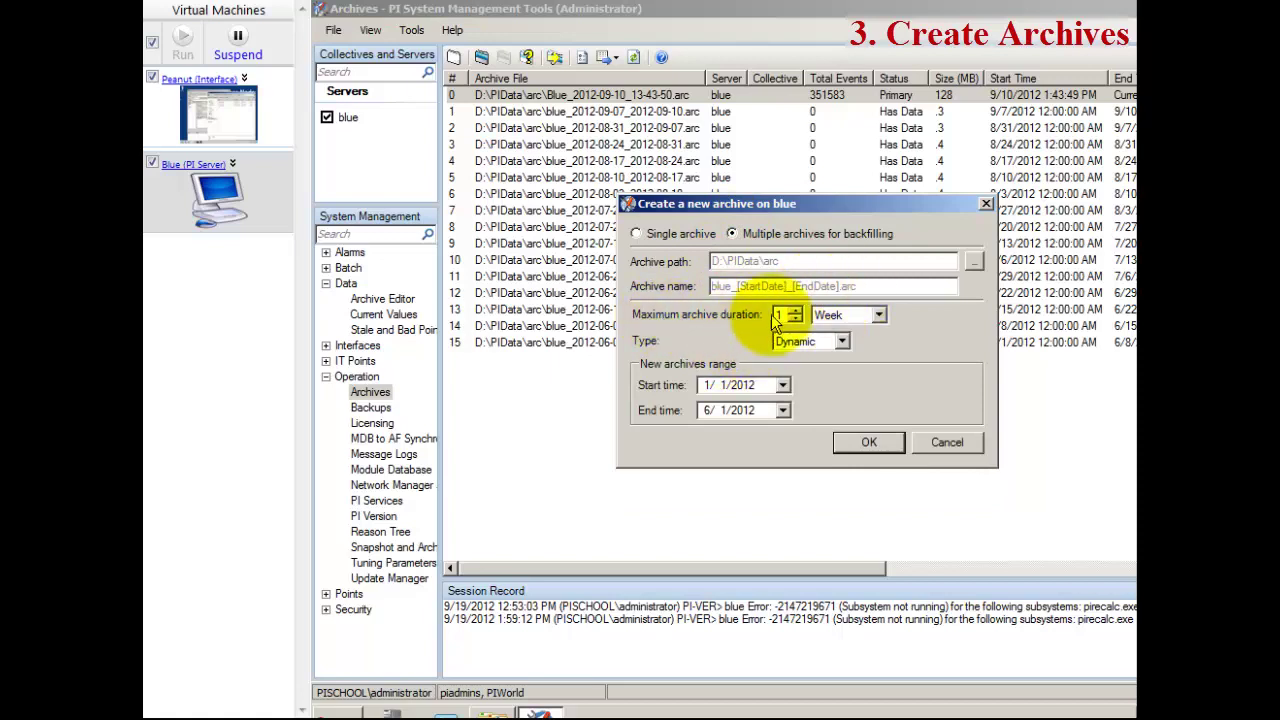
click(705, 386)
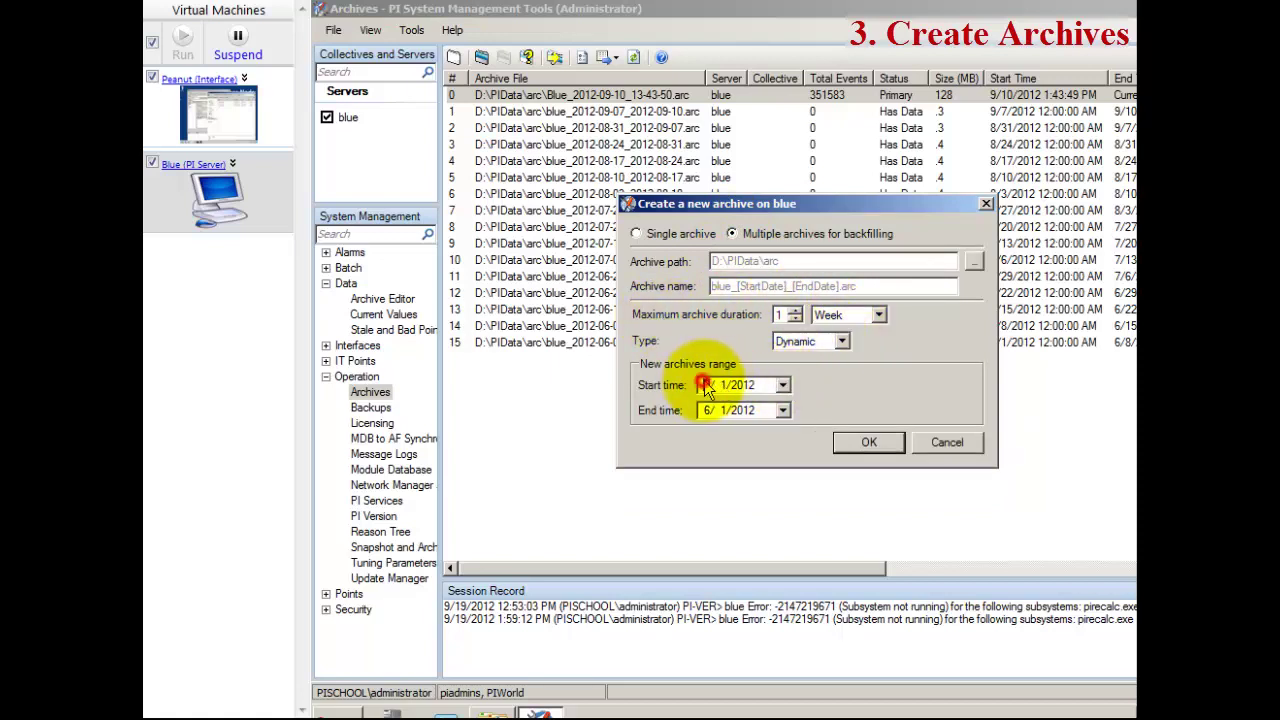
text(6)
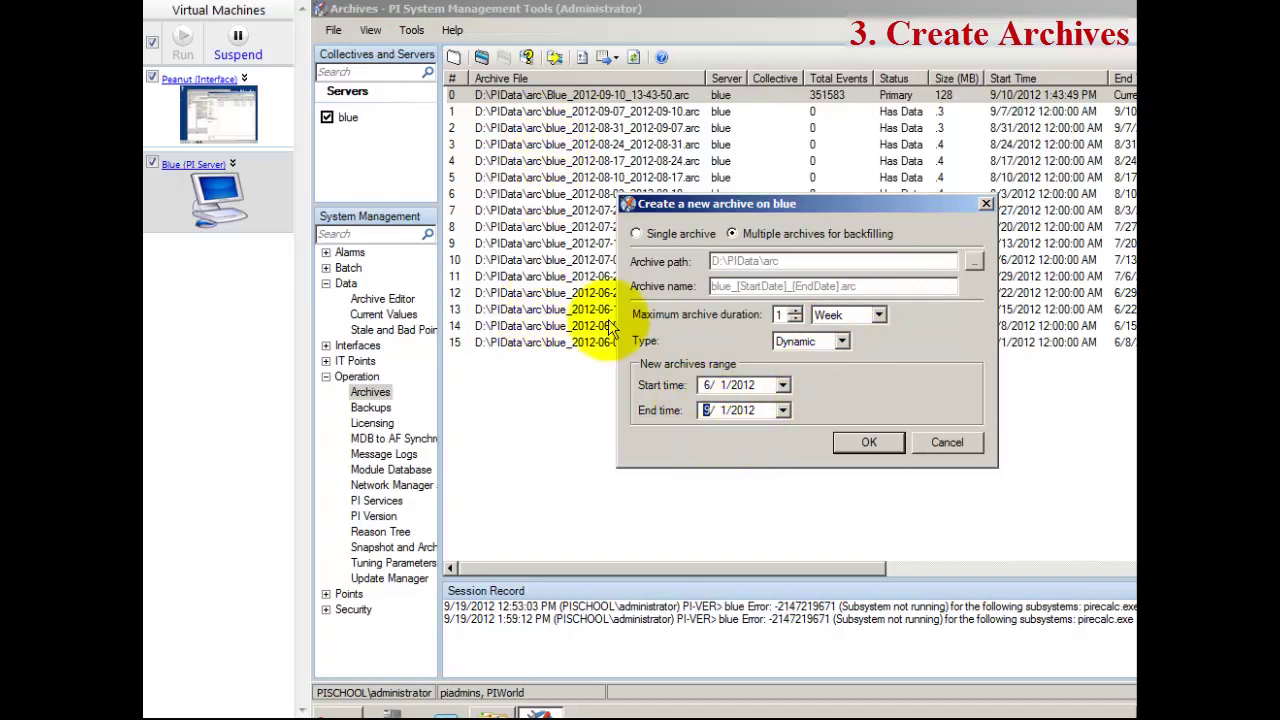
click(948, 443)
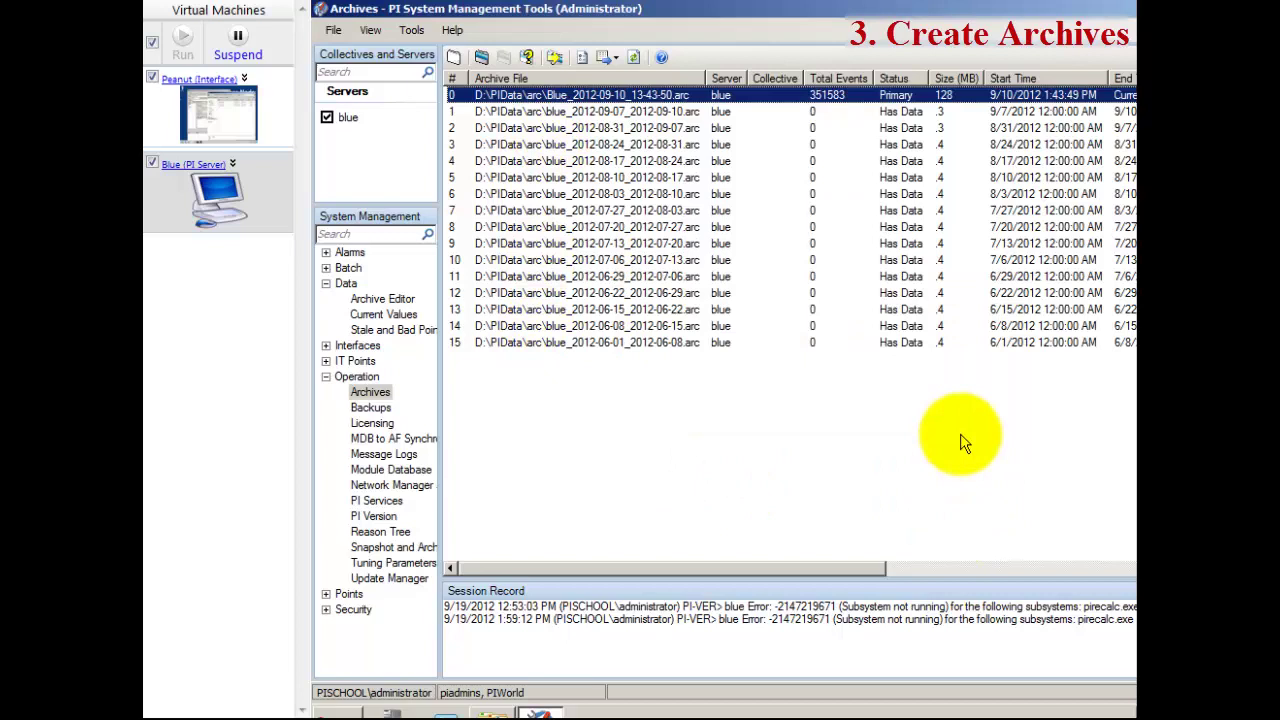
Check the Backups history, open and close Backup Now, then switch to the interface machine.
click(370, 407)
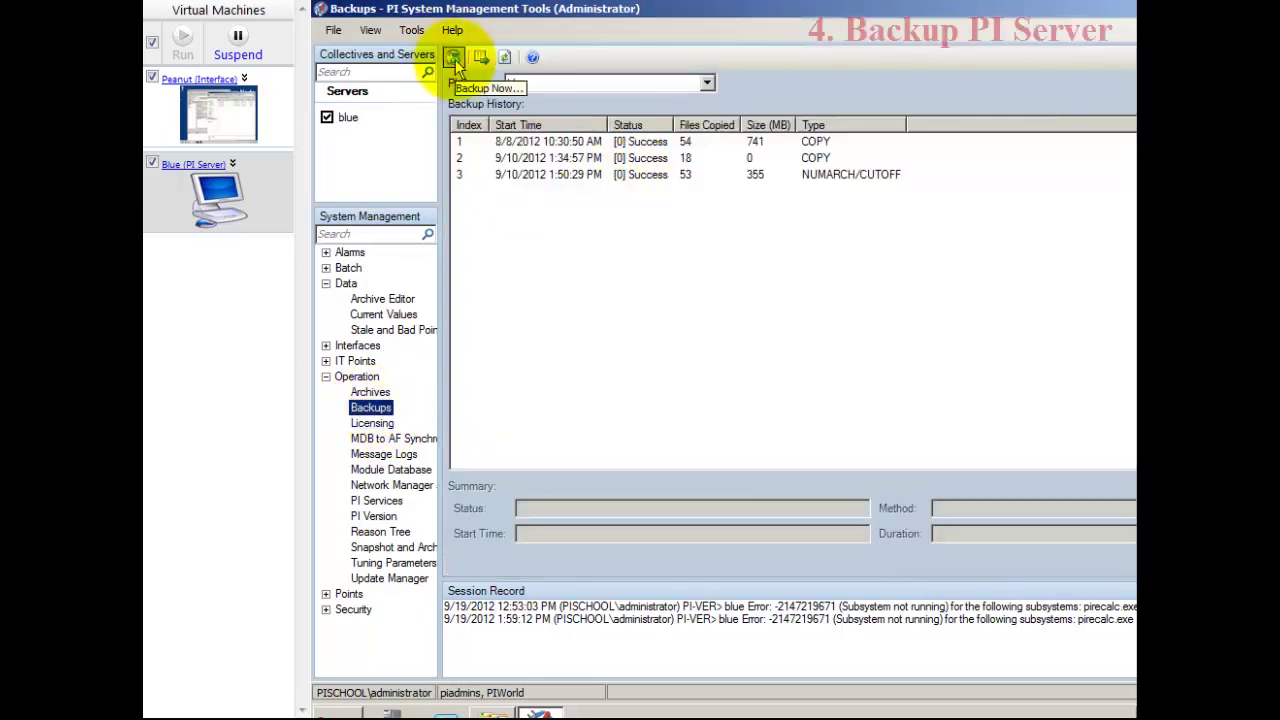
click(454, 58)
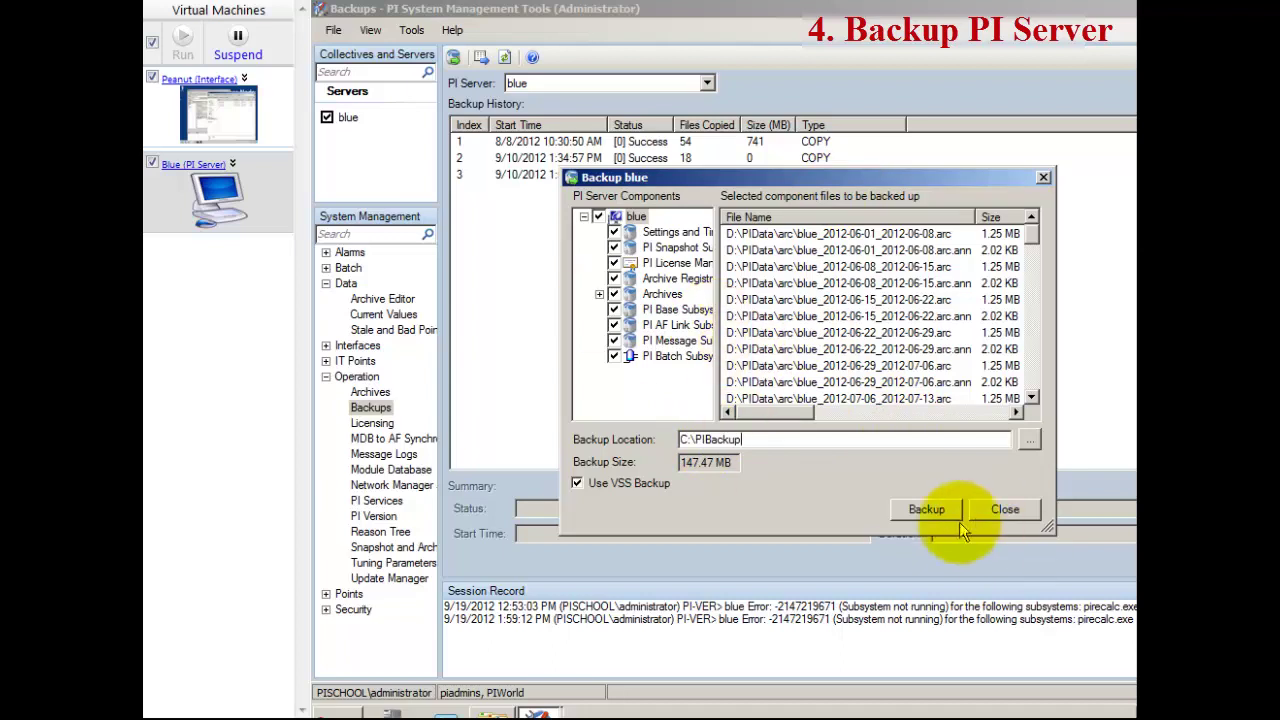
click(1030, 509)
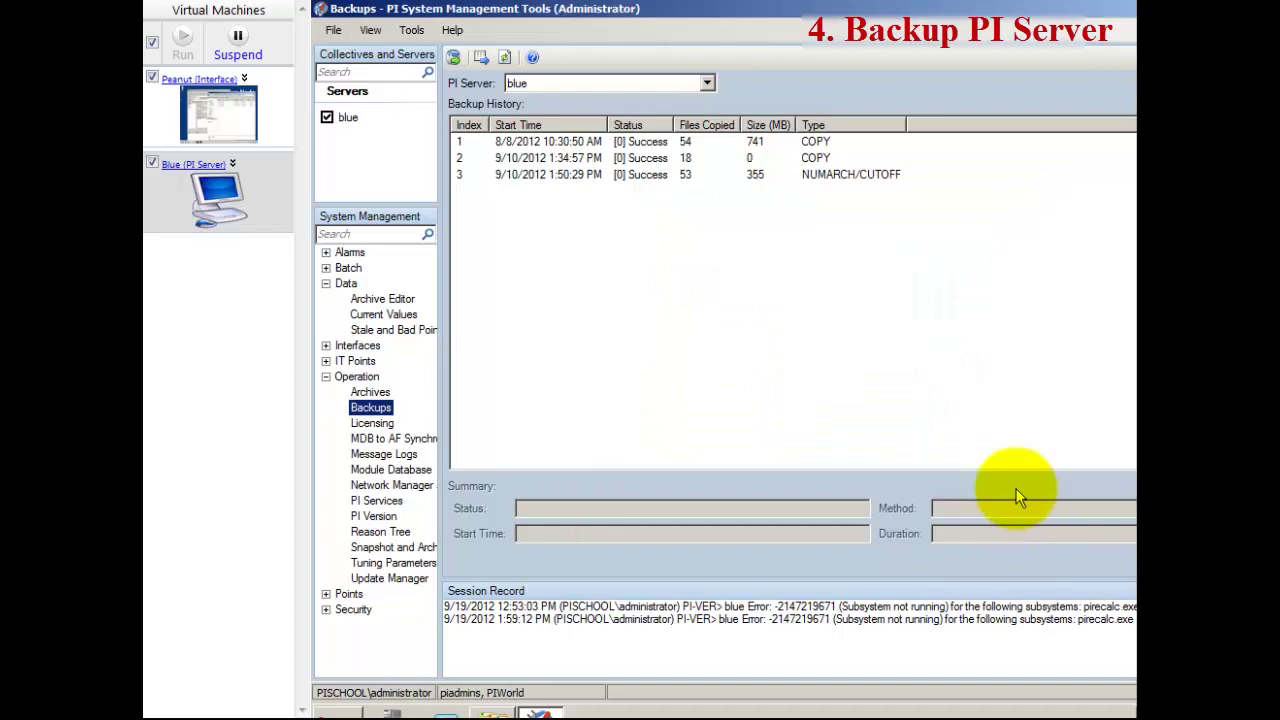
click(226, 120)
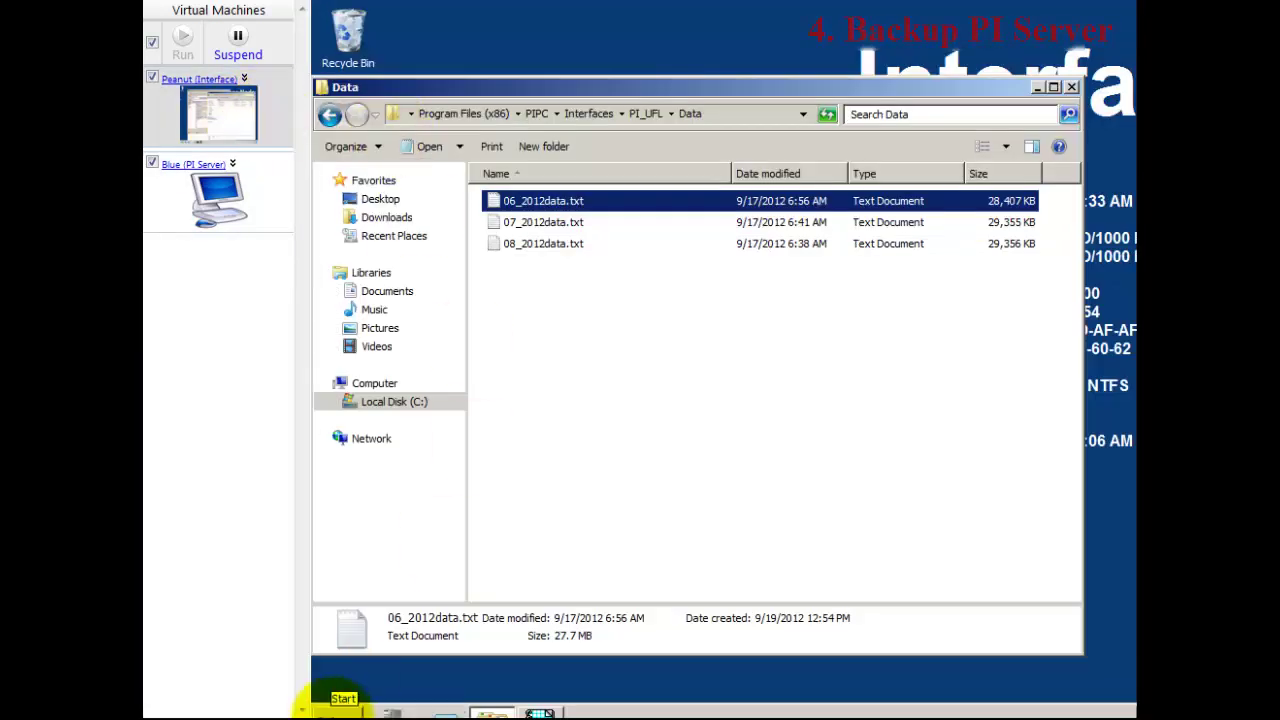
Launch PI ICU, load the PI_UFL -> blue interface, and view its UFL parameters.
click(336, 704)
click(390, 431)
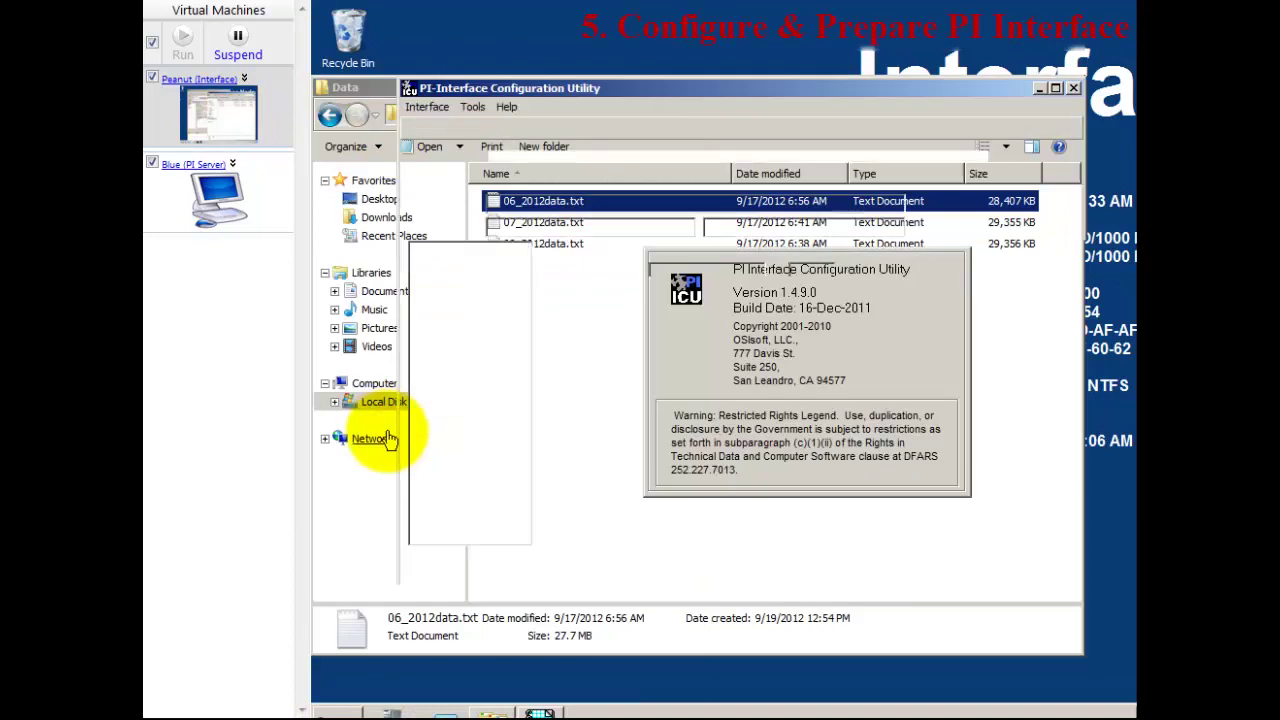
click(996, 157)
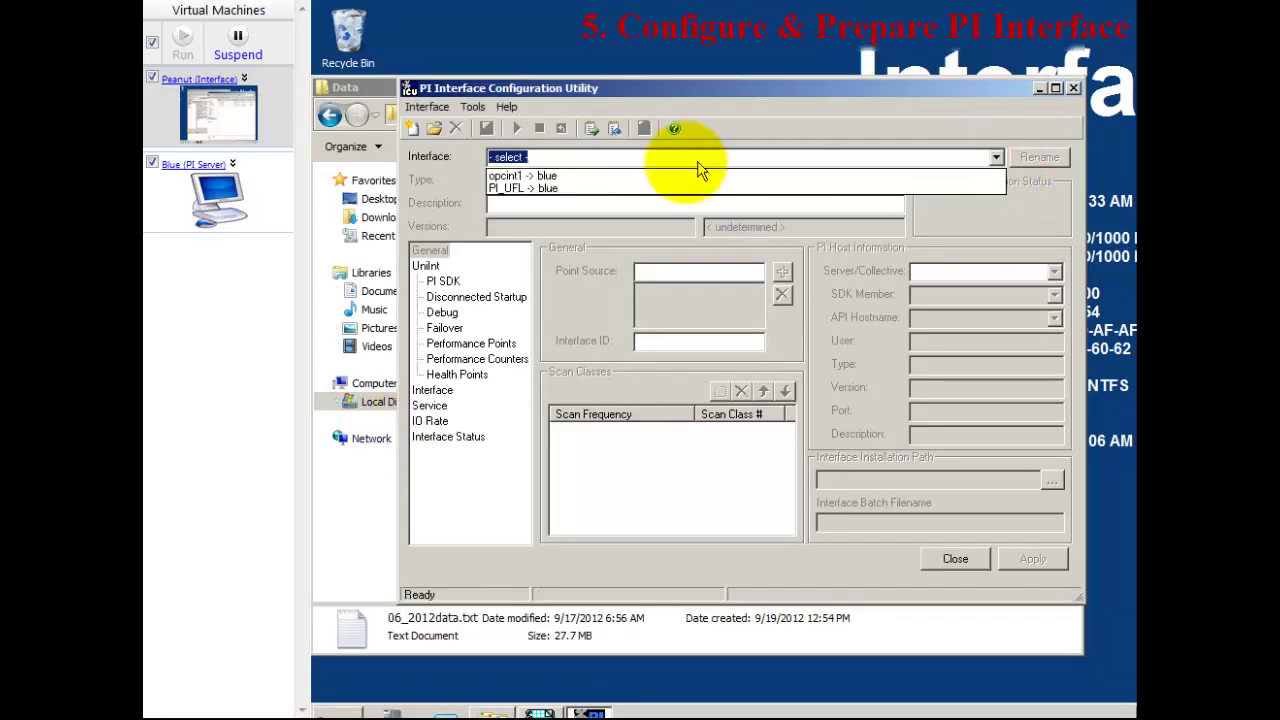
click(510, 188)
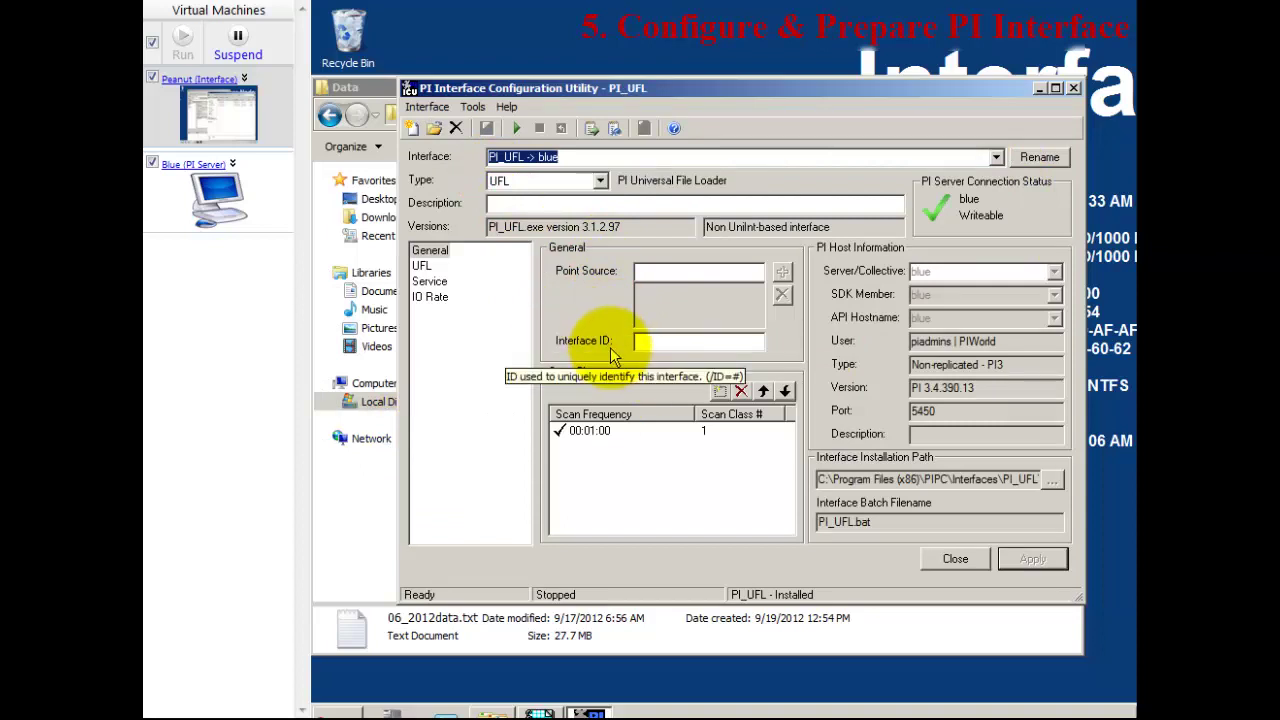
click(422, 265)
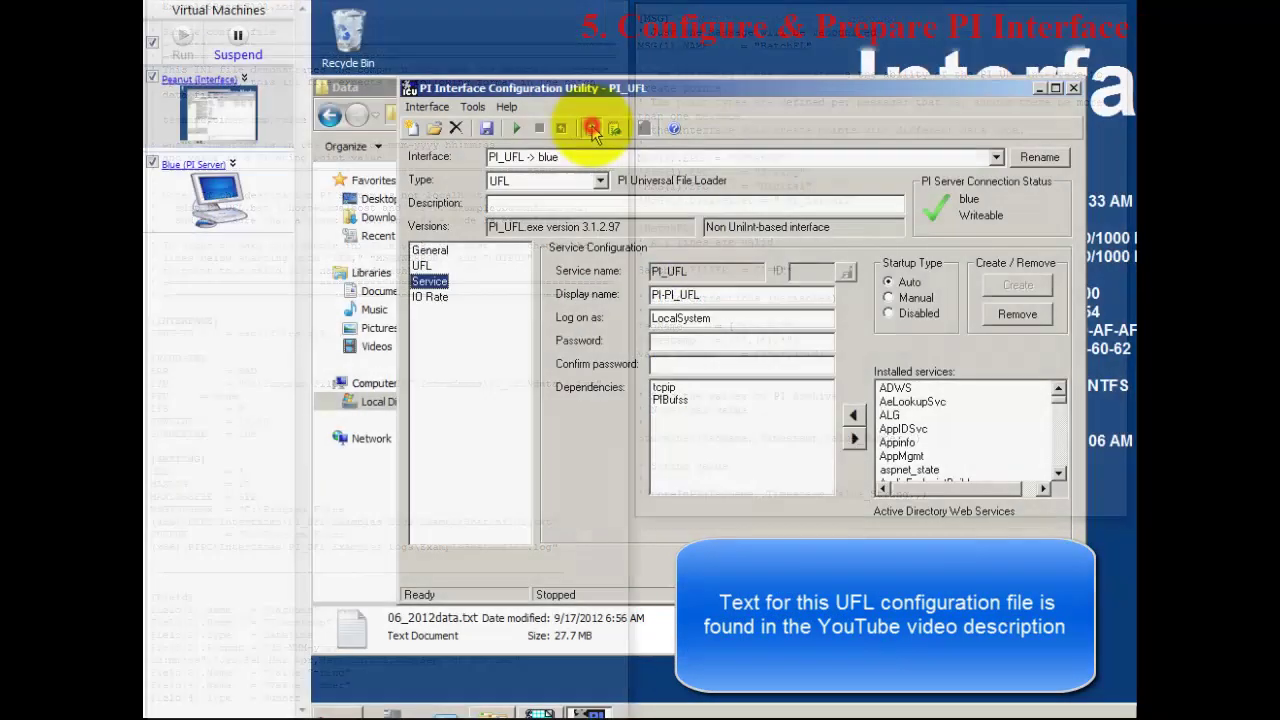
Open the watchlog and pigetmsg consoles, placing the message log at the lower right.
click(591, 128)
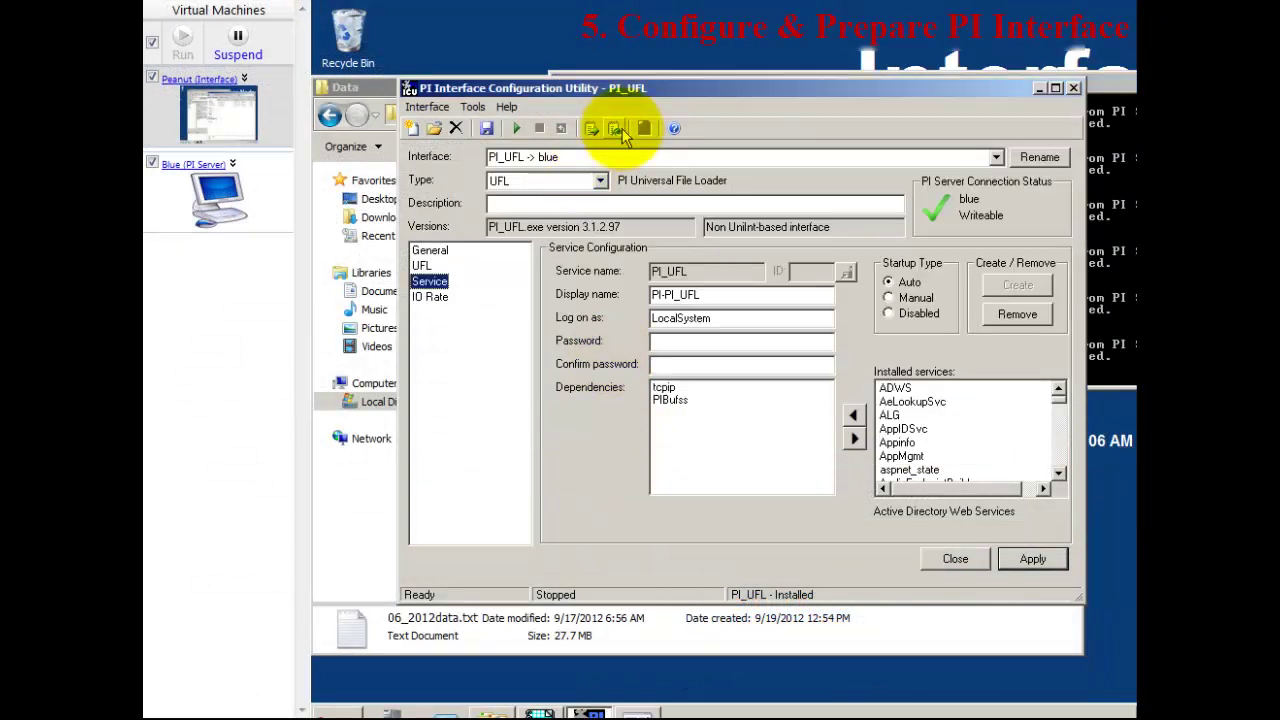
click(614, 128)
drag(645, 36, 913, 359)
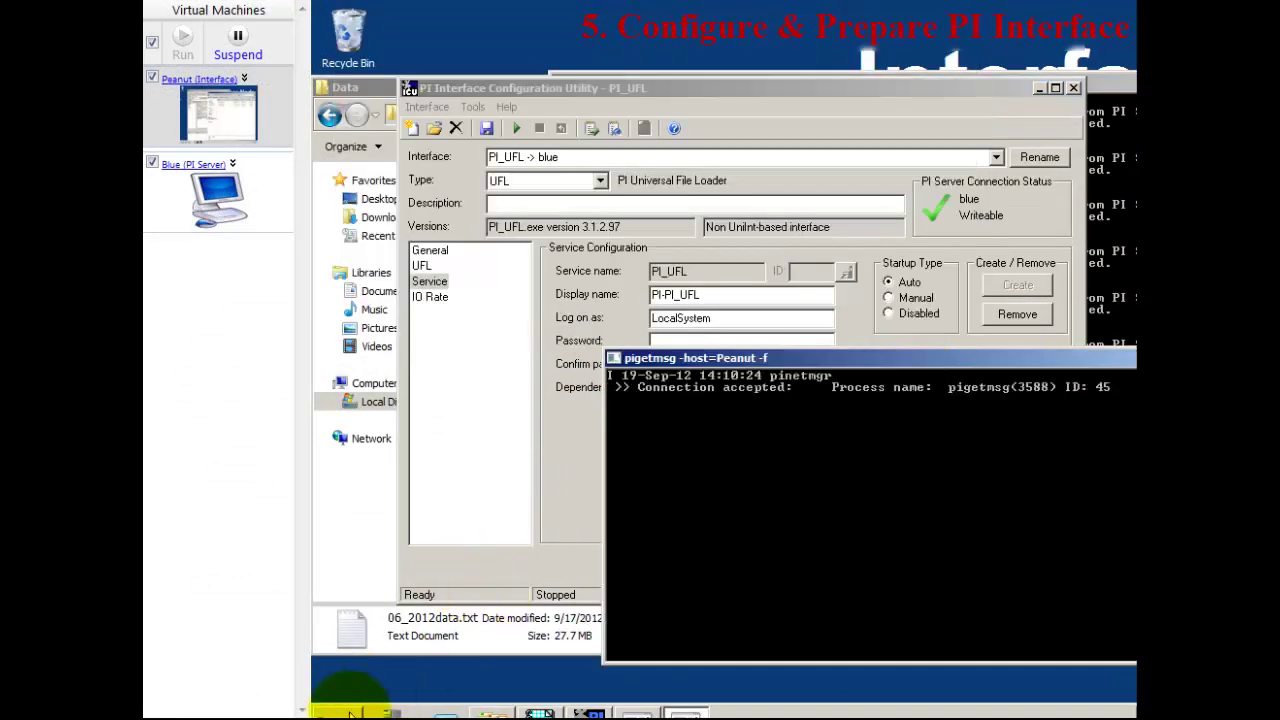
Run pibufss -qs from %pihome%\bin in a Command Prompt, then bring back the Data folder.
click(338, 712)
click(583, 620)
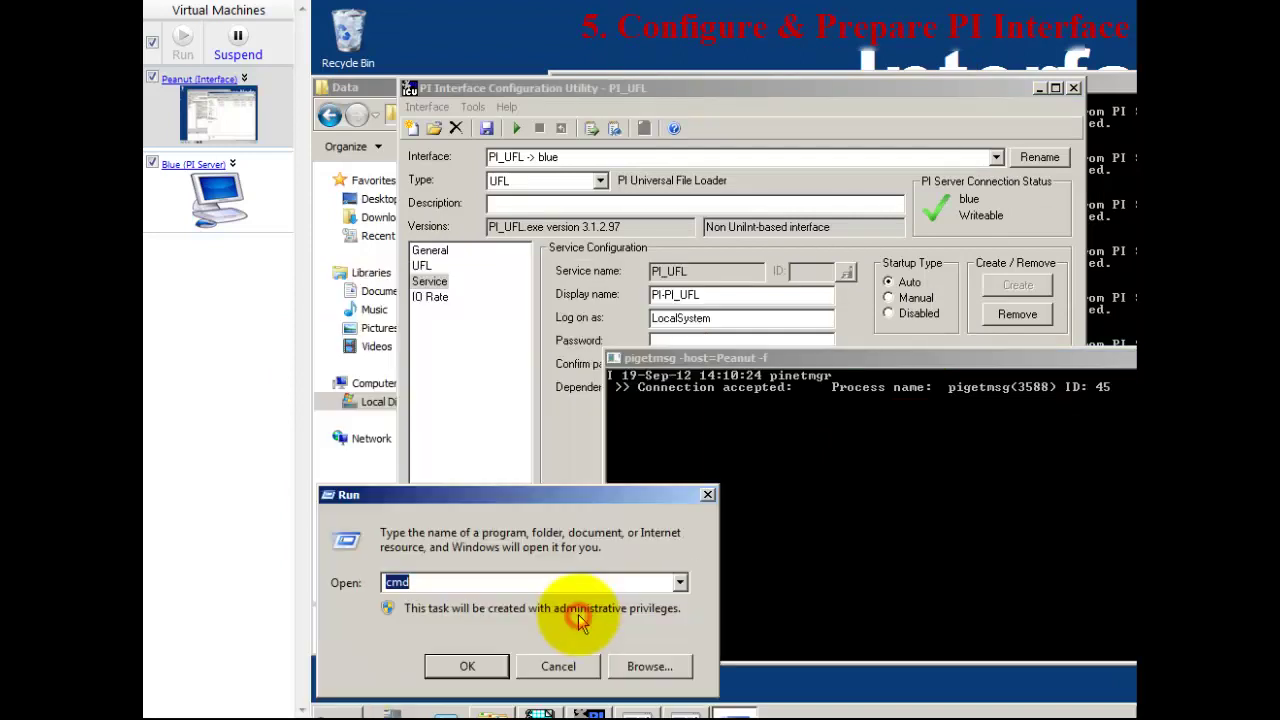
key(Return)
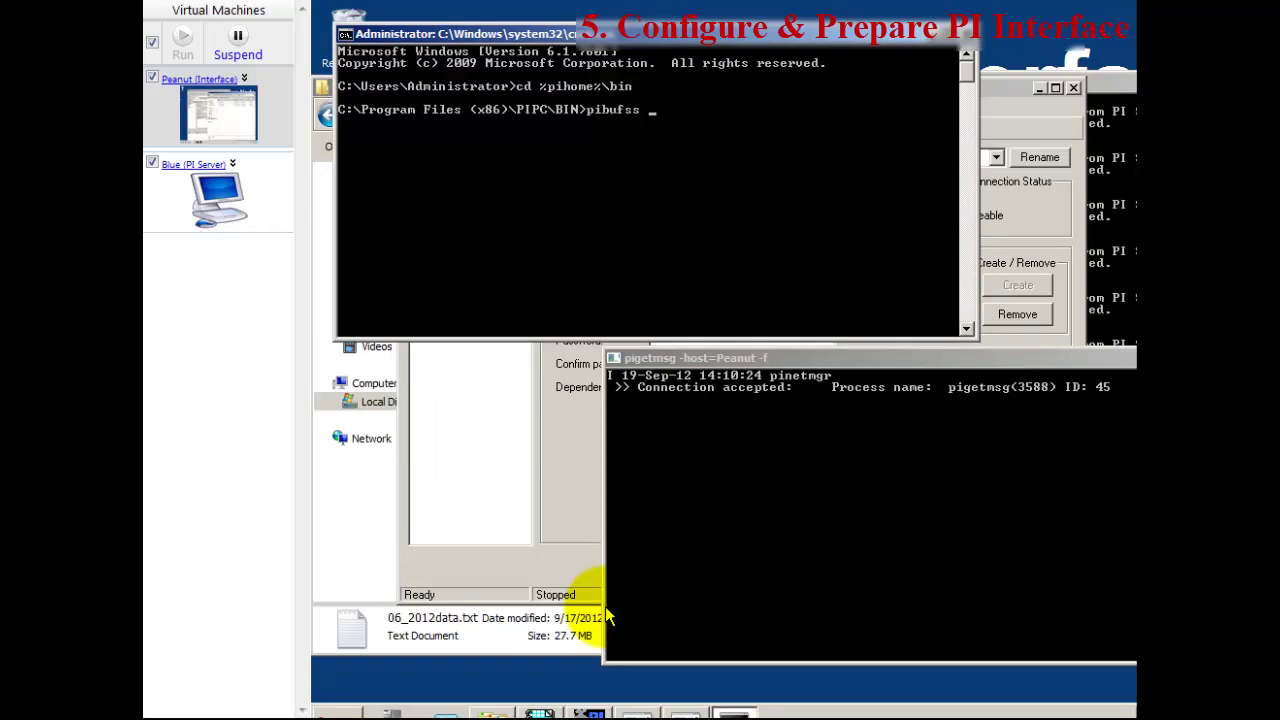
key(Return)
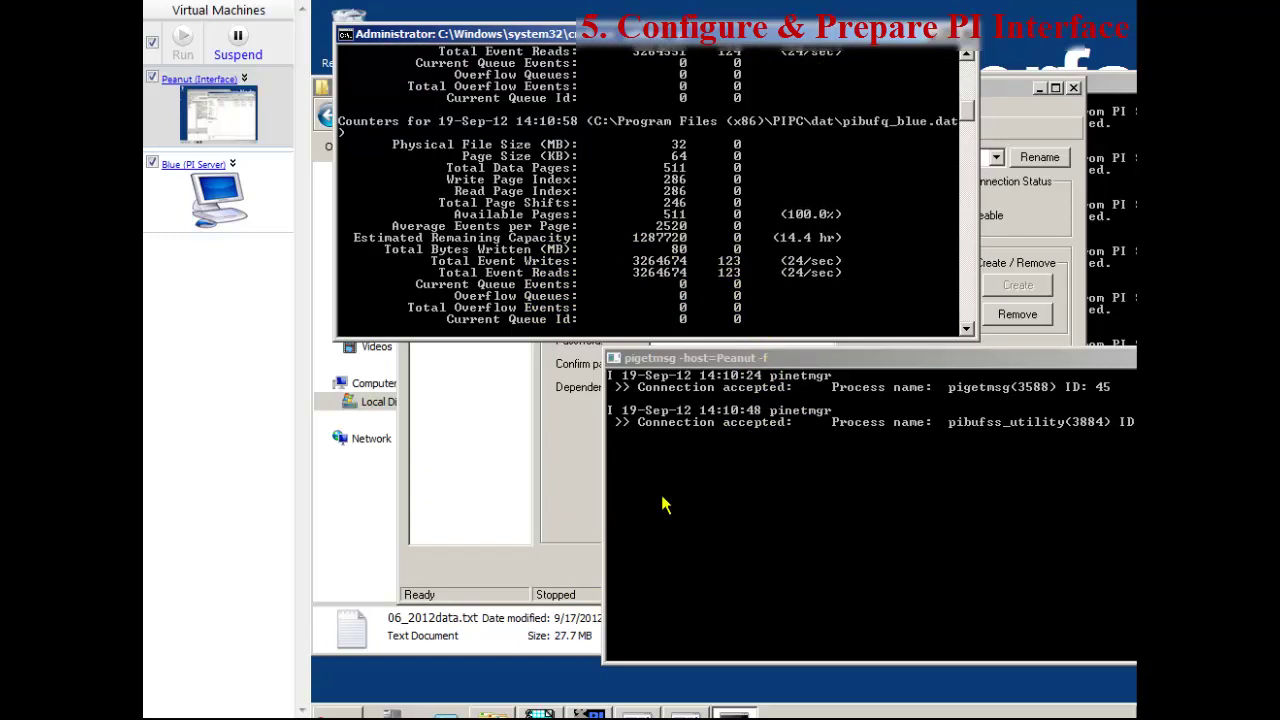
click(355, 520)
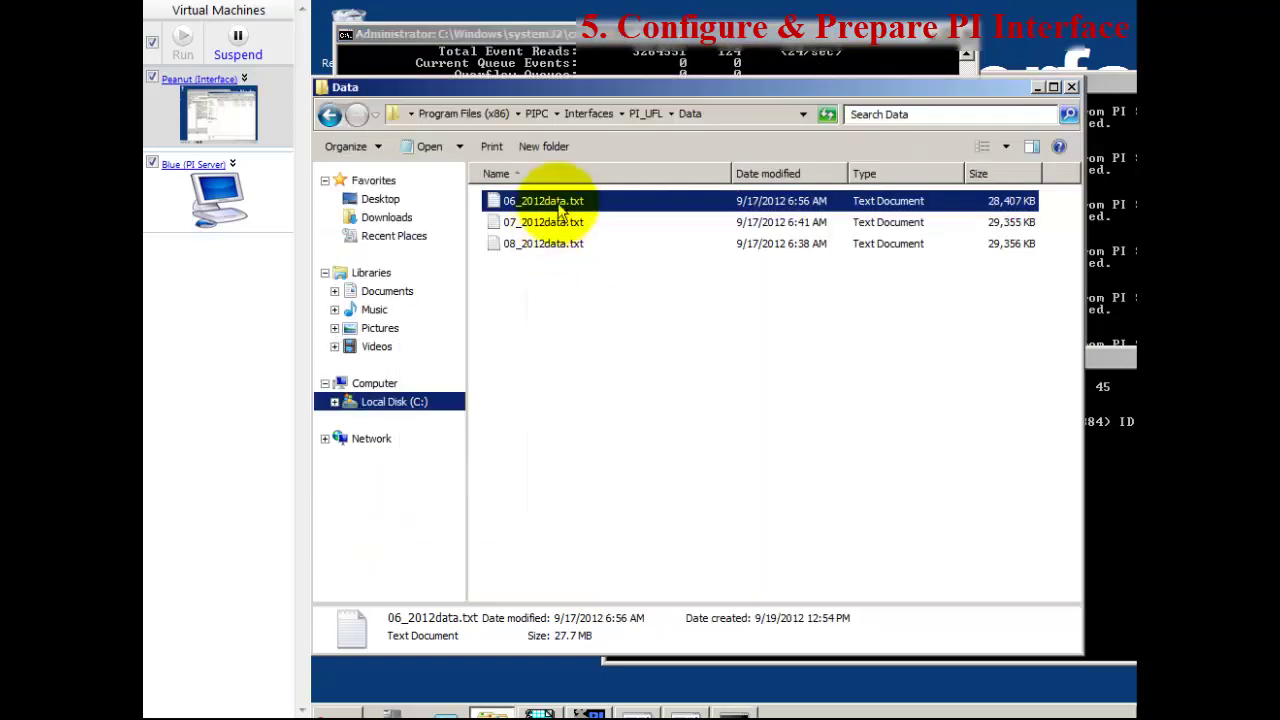
Start the PI_UFL interface service from PI ICU.
click(645, 113)
click(590, 712)
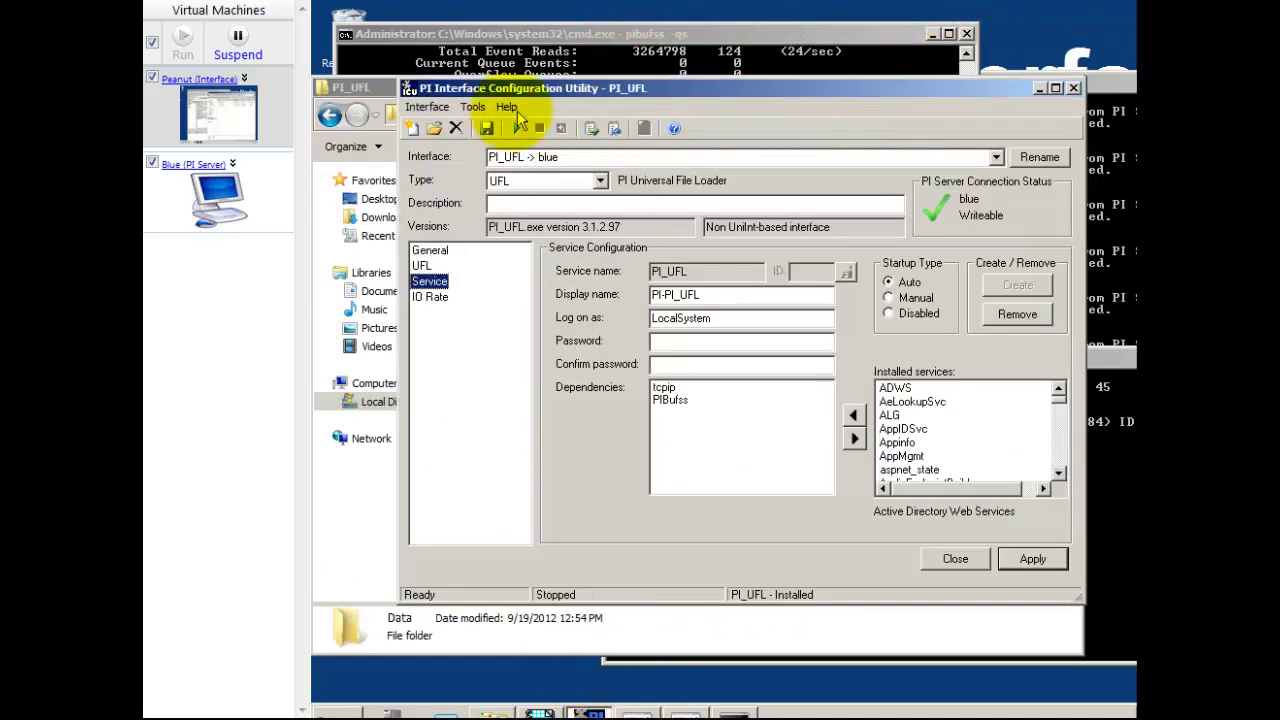
click(518, 127)
drag(766, 86, 664, 135)
Check the pigetmsg, watchlog and pibufss consoles for the buffered connection to blue.
click(1105, 420)
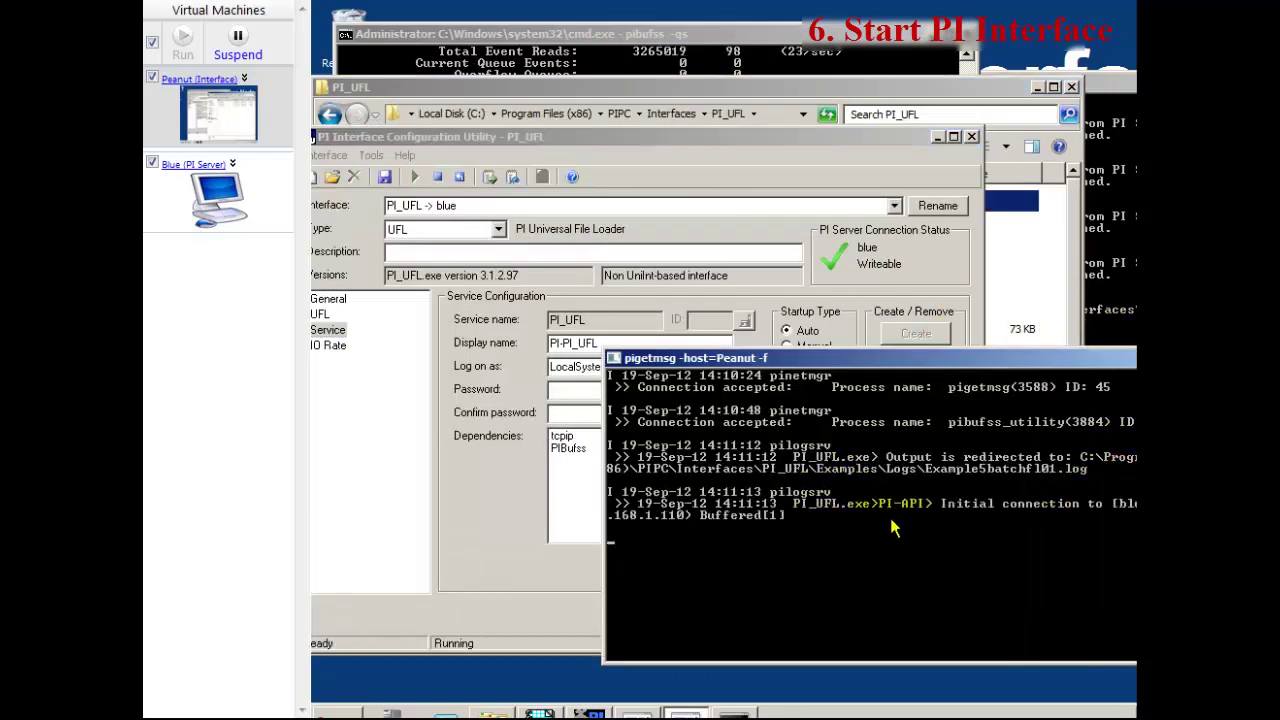
click(1106, 290)
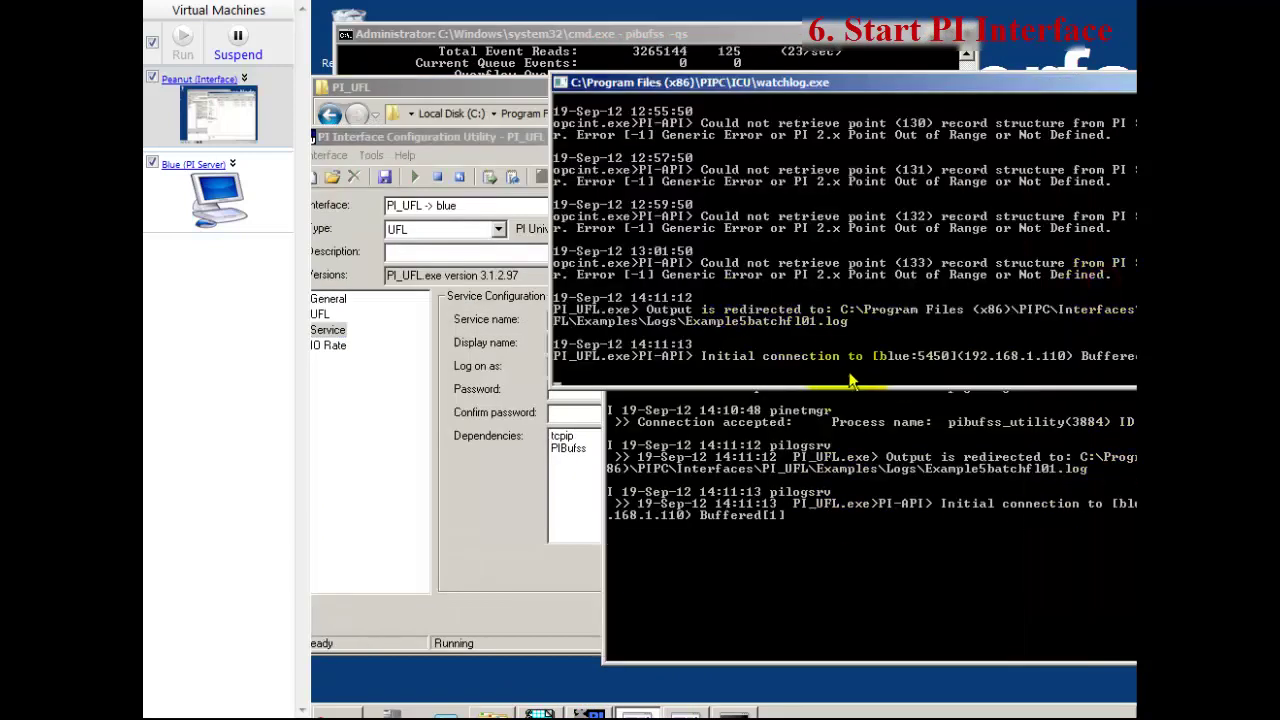
click(818, 470)
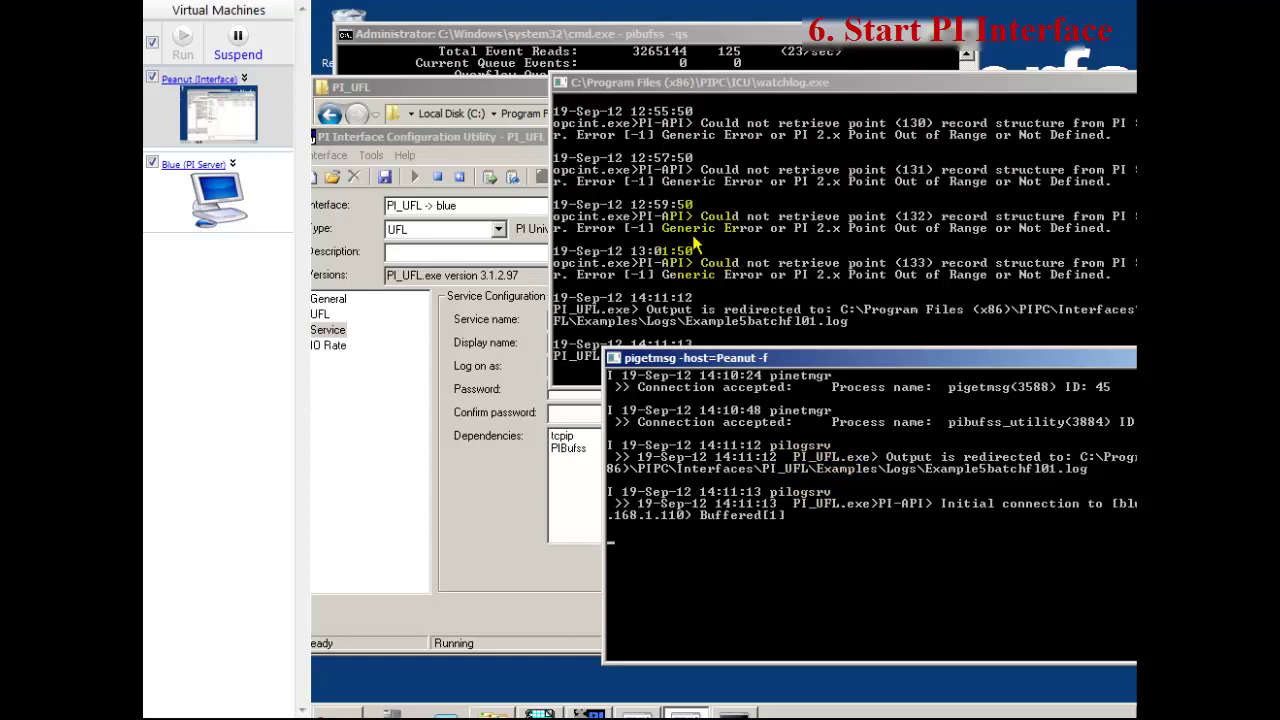
click(590, 62)
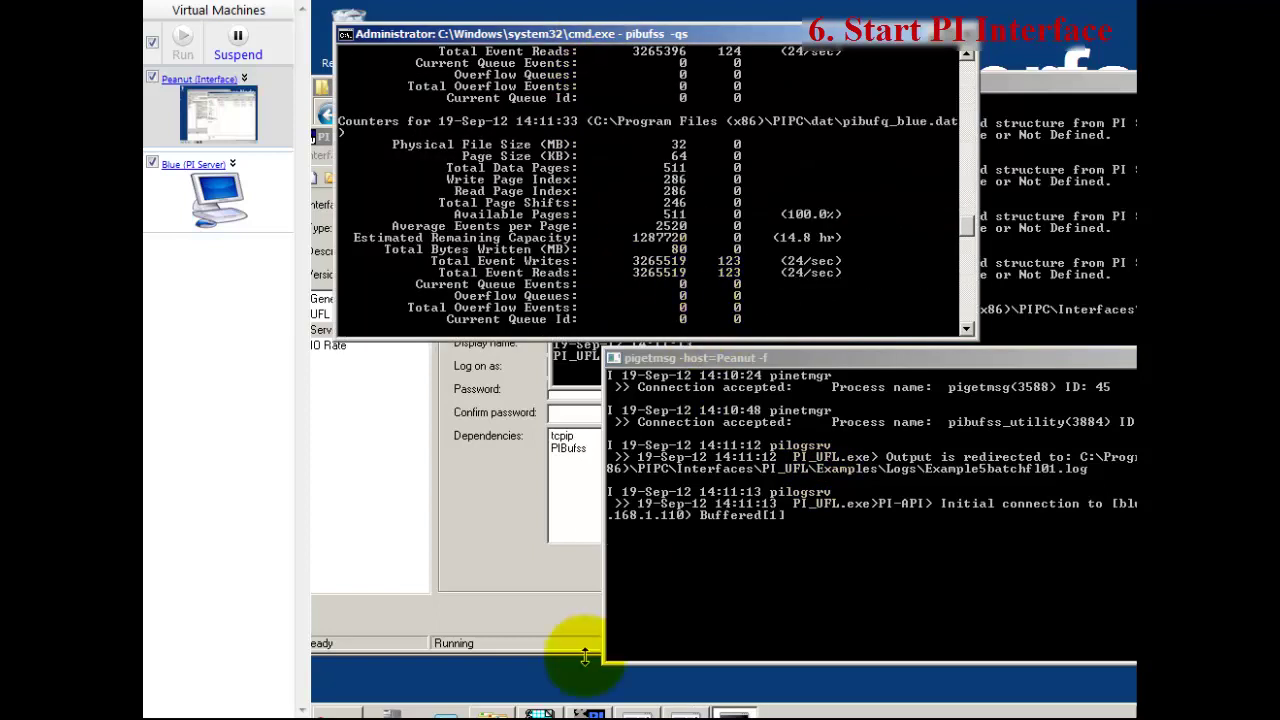
click(557, 640)
click(940, 130)
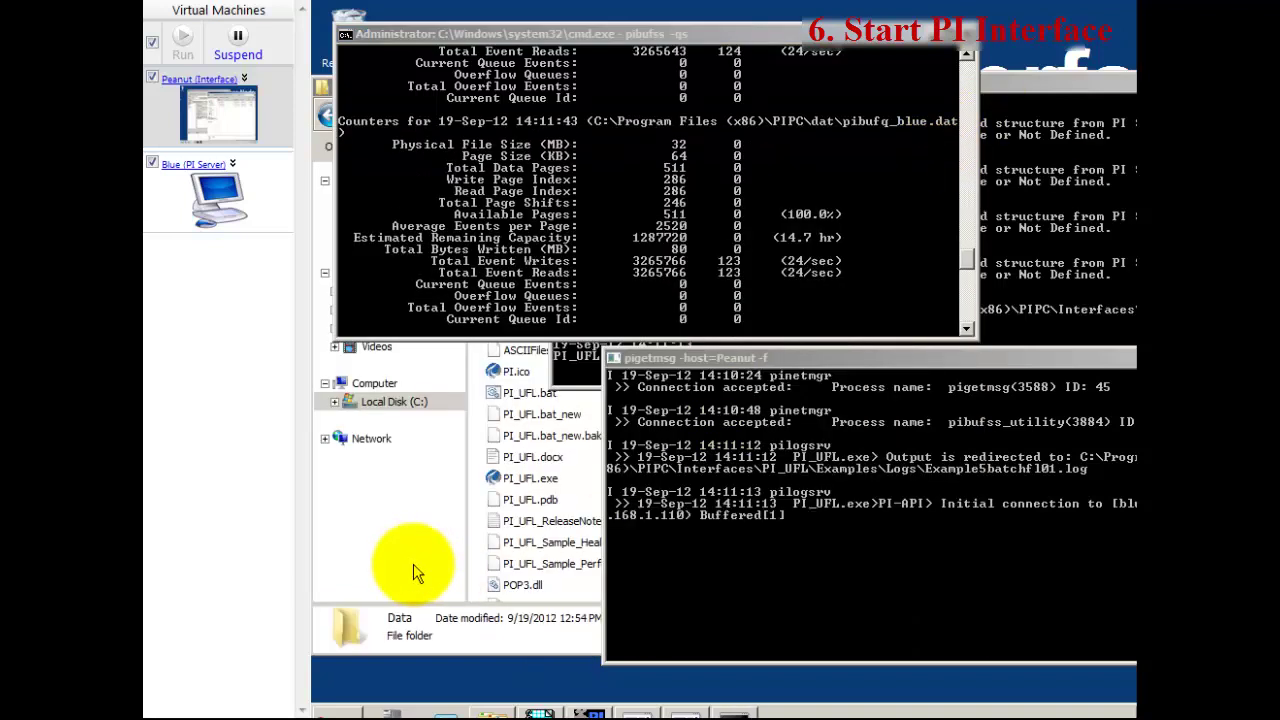
Maximize ProcessBook, create a new blank display, and draw a trend on it.
click(538, 712)
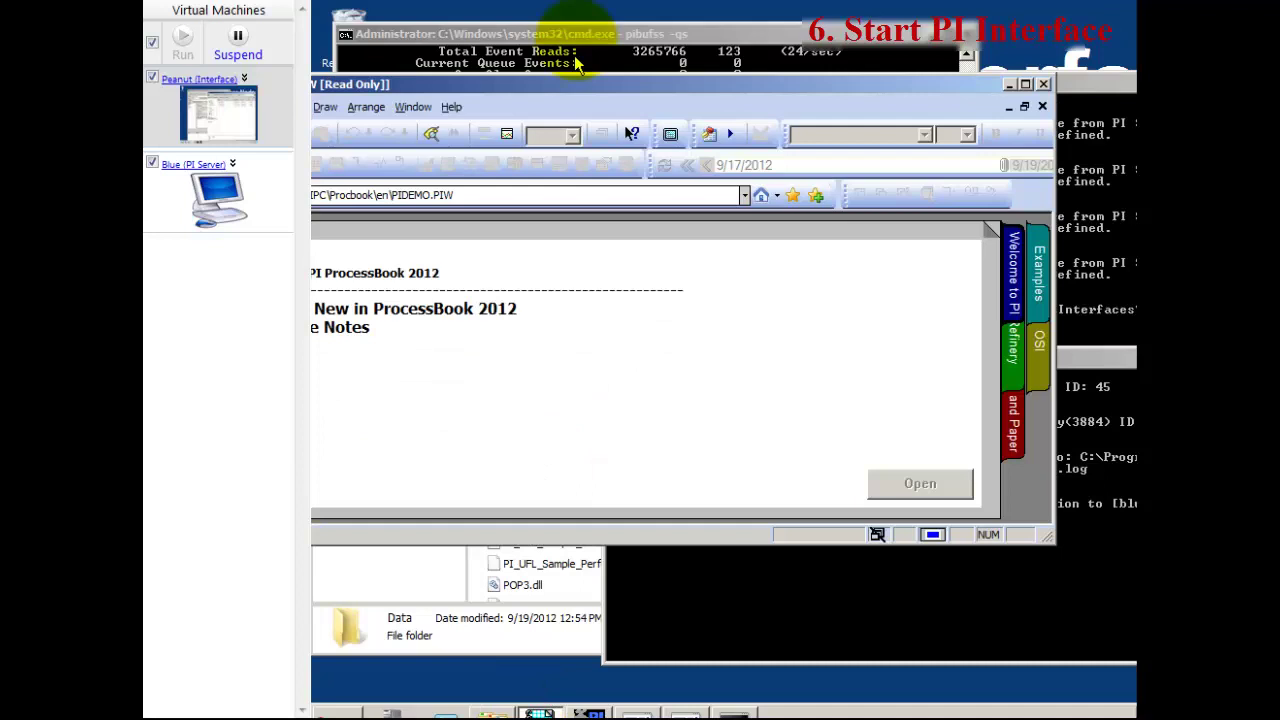
double_click(586, 86)
click(329, 58)
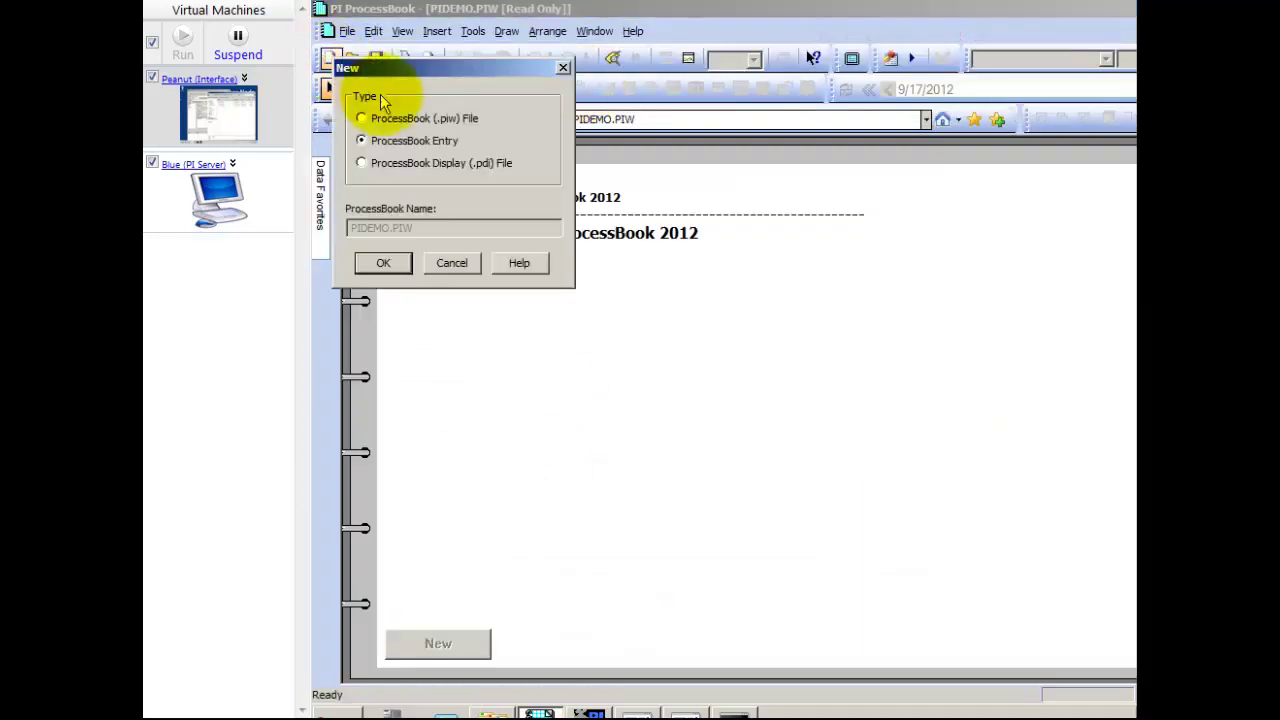
click(410, 162)
click(383, 262)
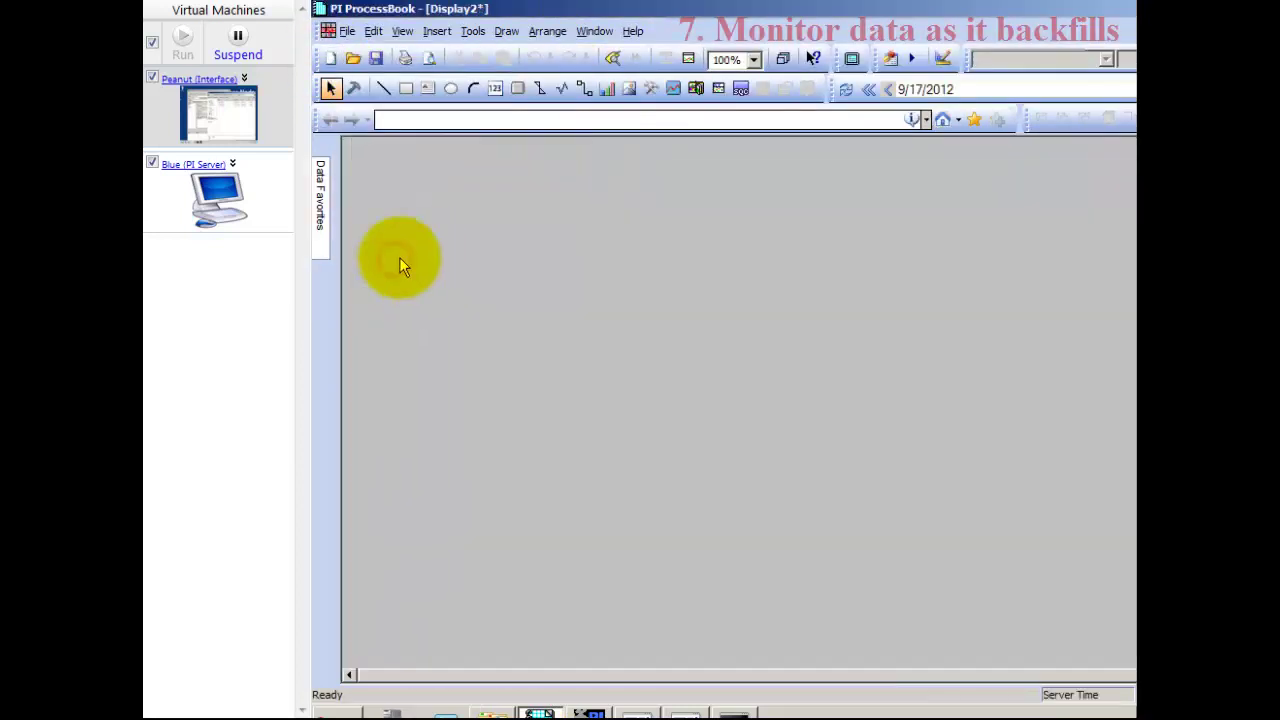
click(673, 88)
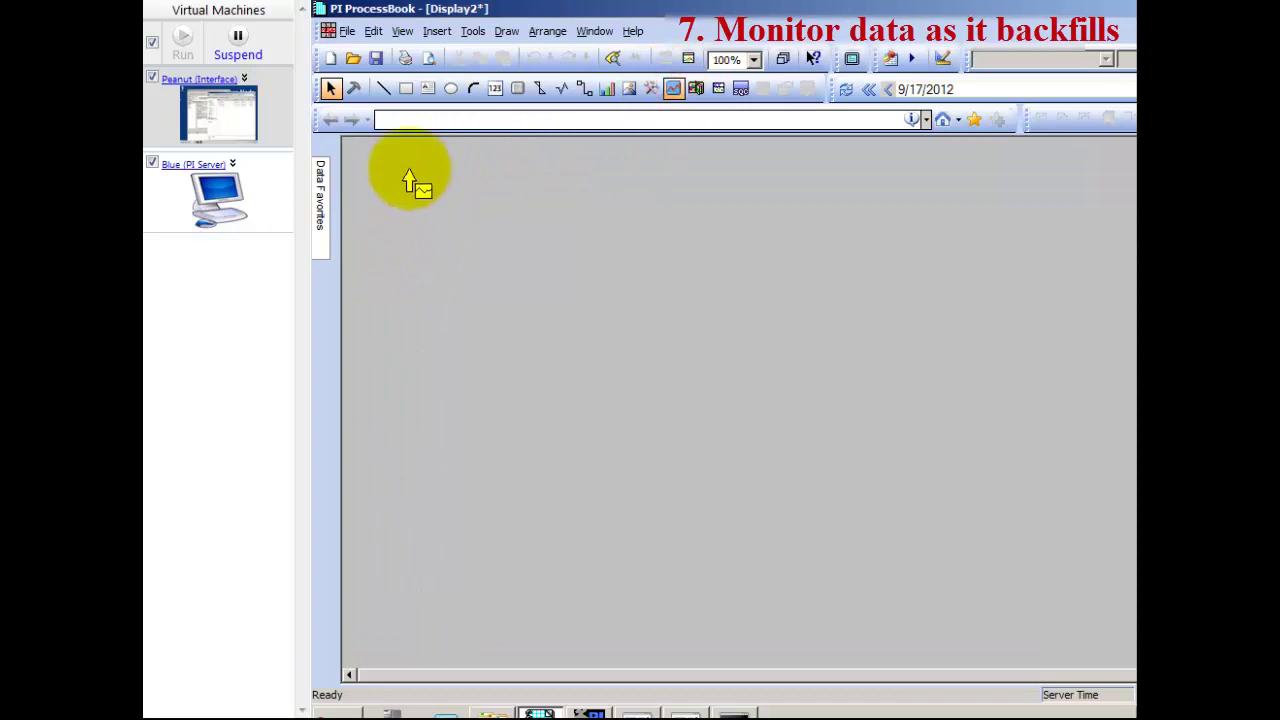
click(401, 166)
drag(1040, 565, 1108, 623)
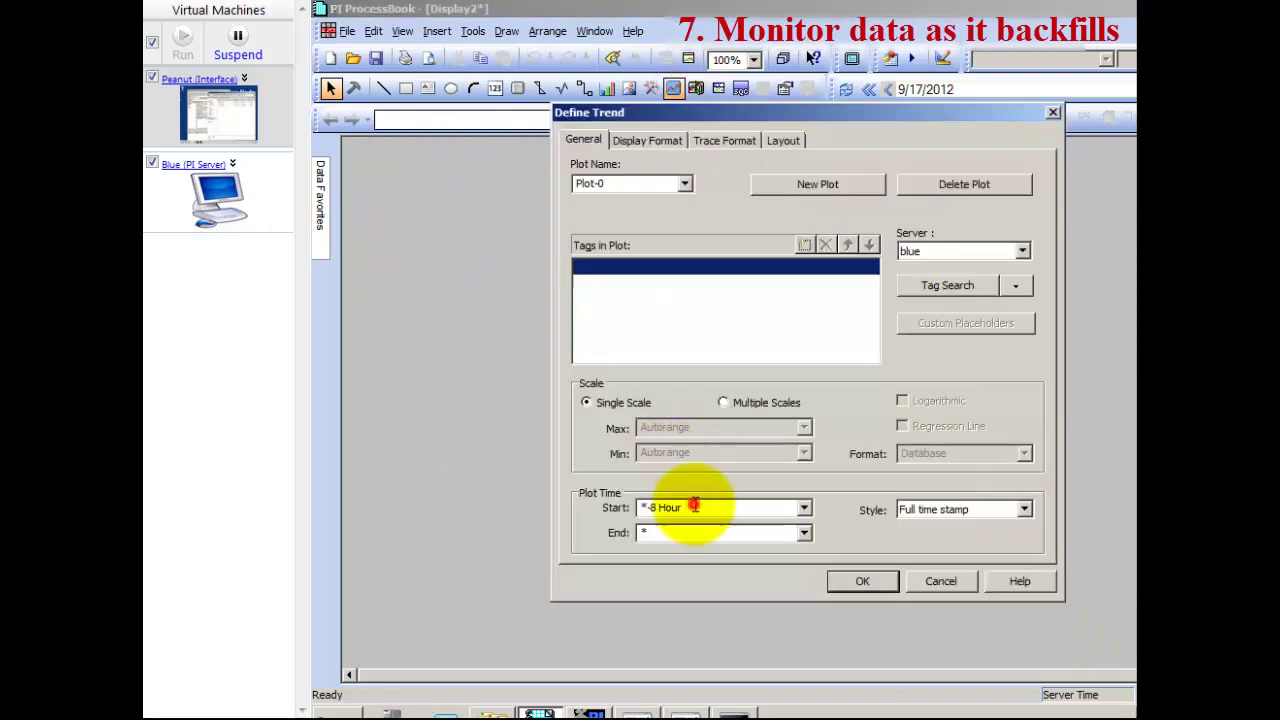
Set the trend range 1-jun-12 to 1-sep-12 and add all 15 backfill* tags.
text(1-jun-12)
key(Tab)
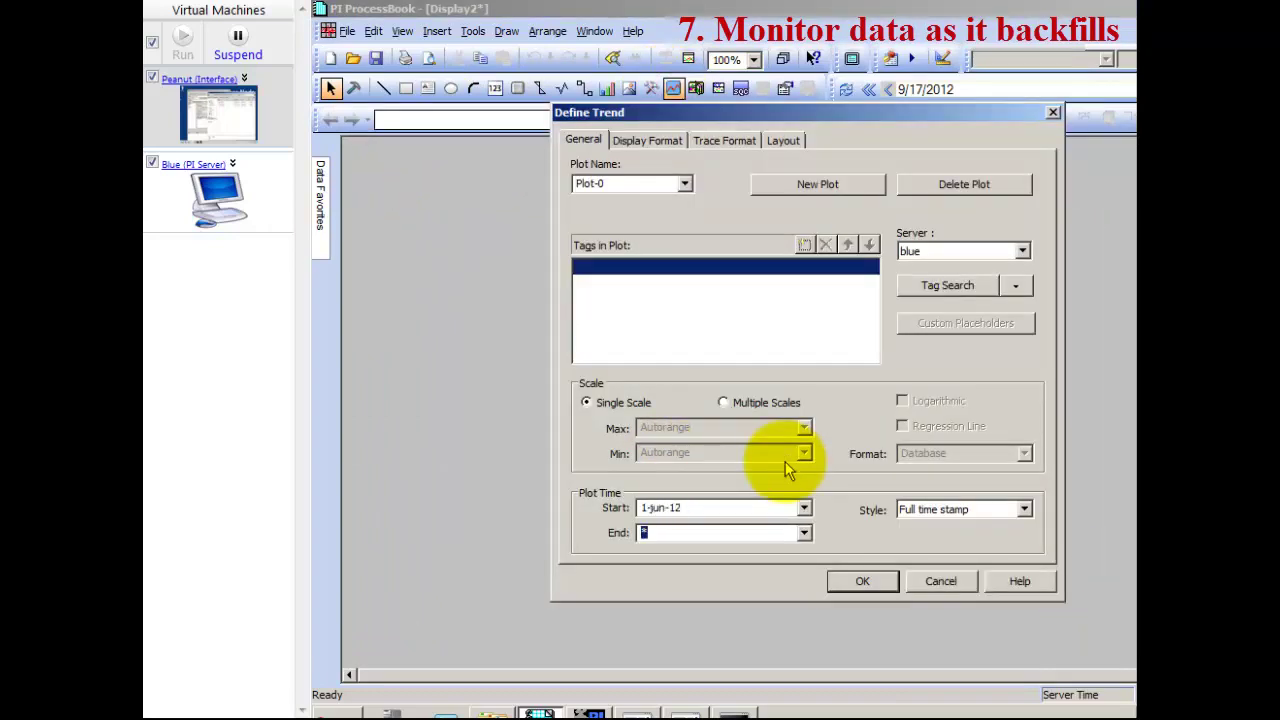
text(1-sep-12)
click(945, 285)
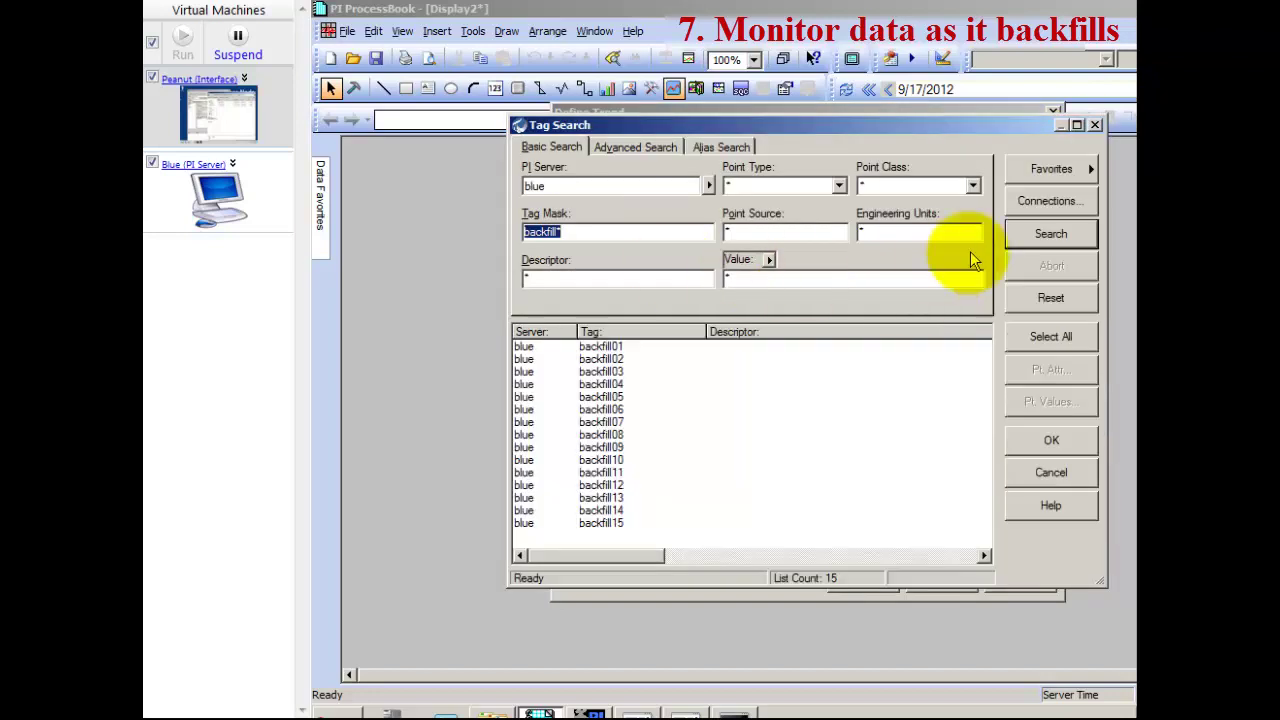
click(1035, 235)
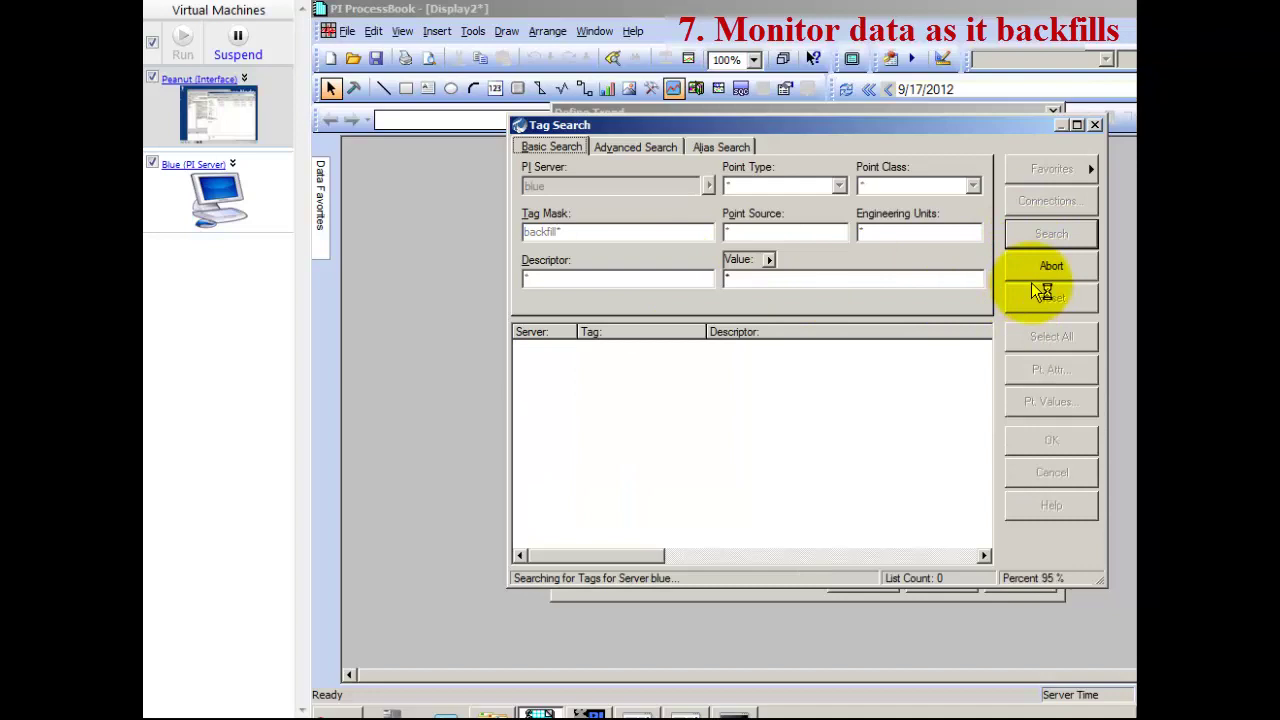
click(1050, 338)
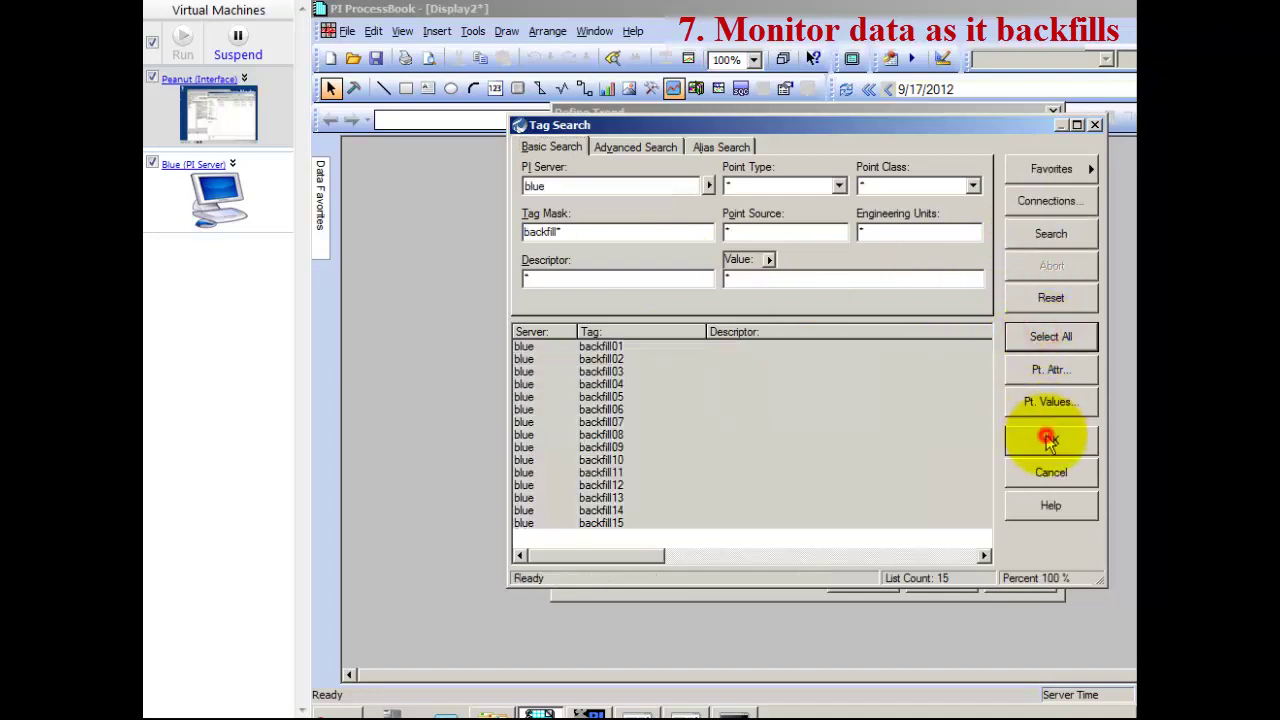
click(1051, 440)
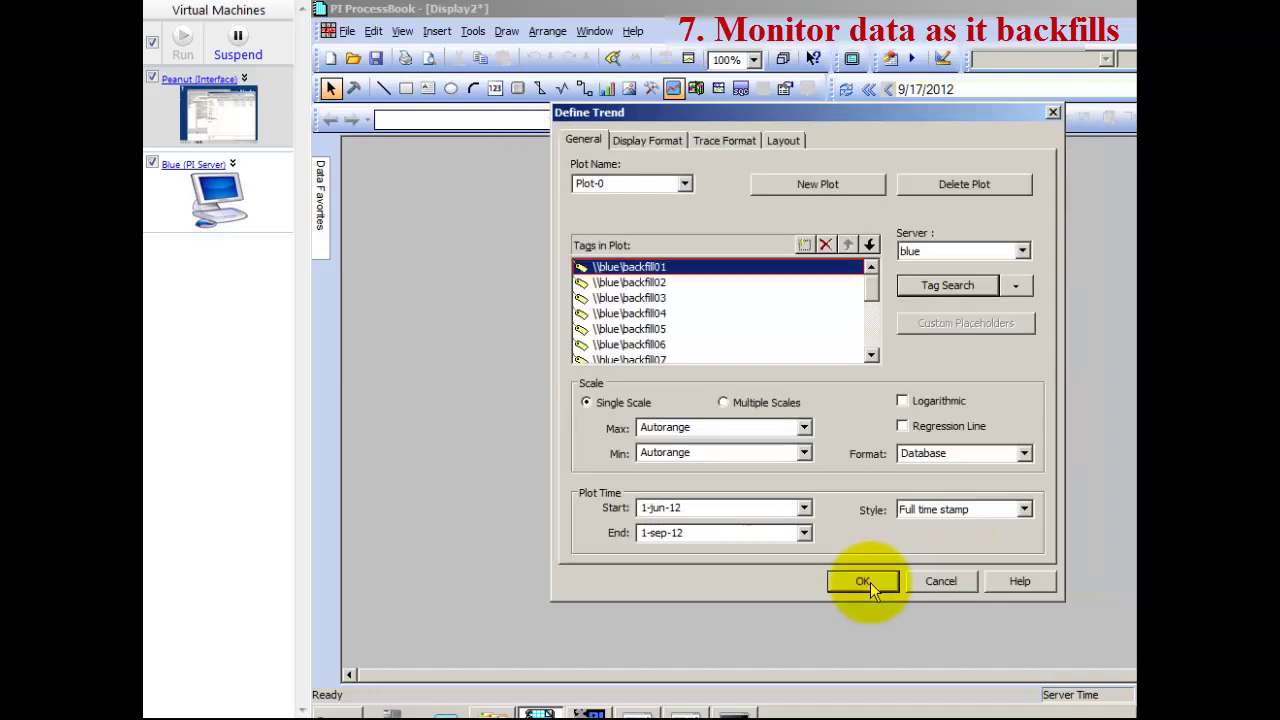
click(866, 582)
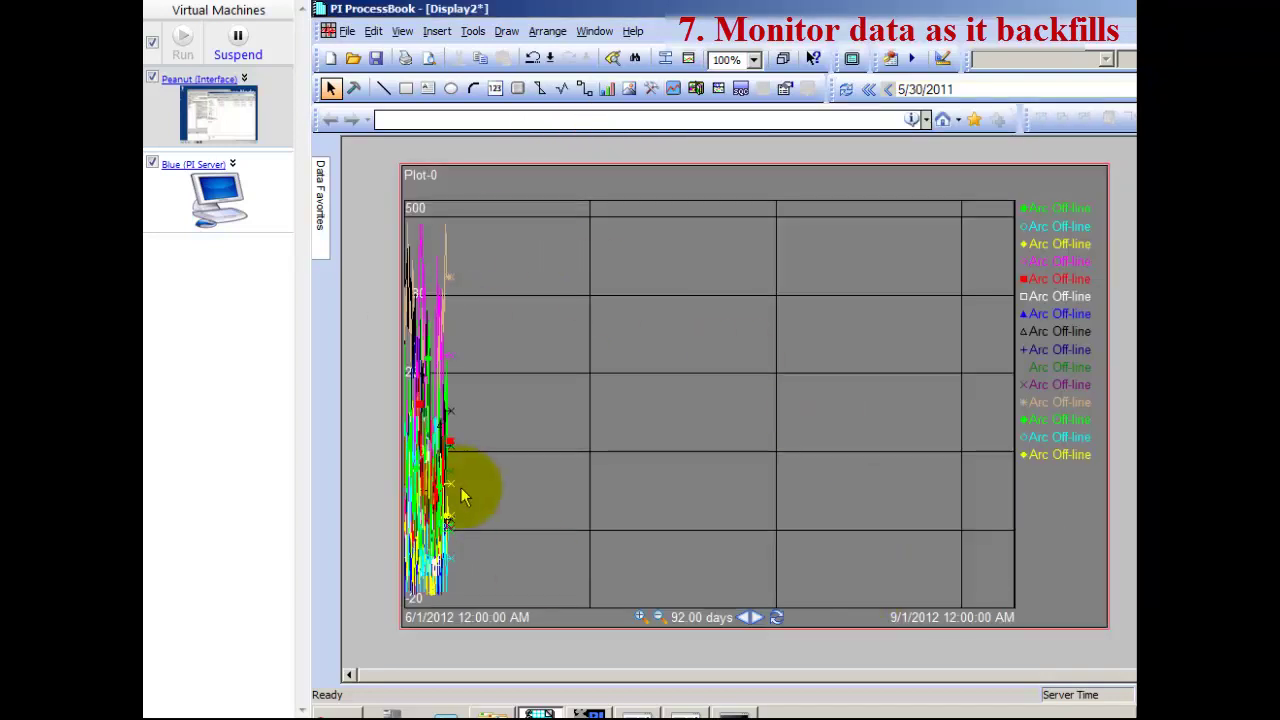
Alternate between pibufss counters and the ProcessBook trend, refreshing until backfill reaches mid-July, then go to the Blue server.
click(733, 714)
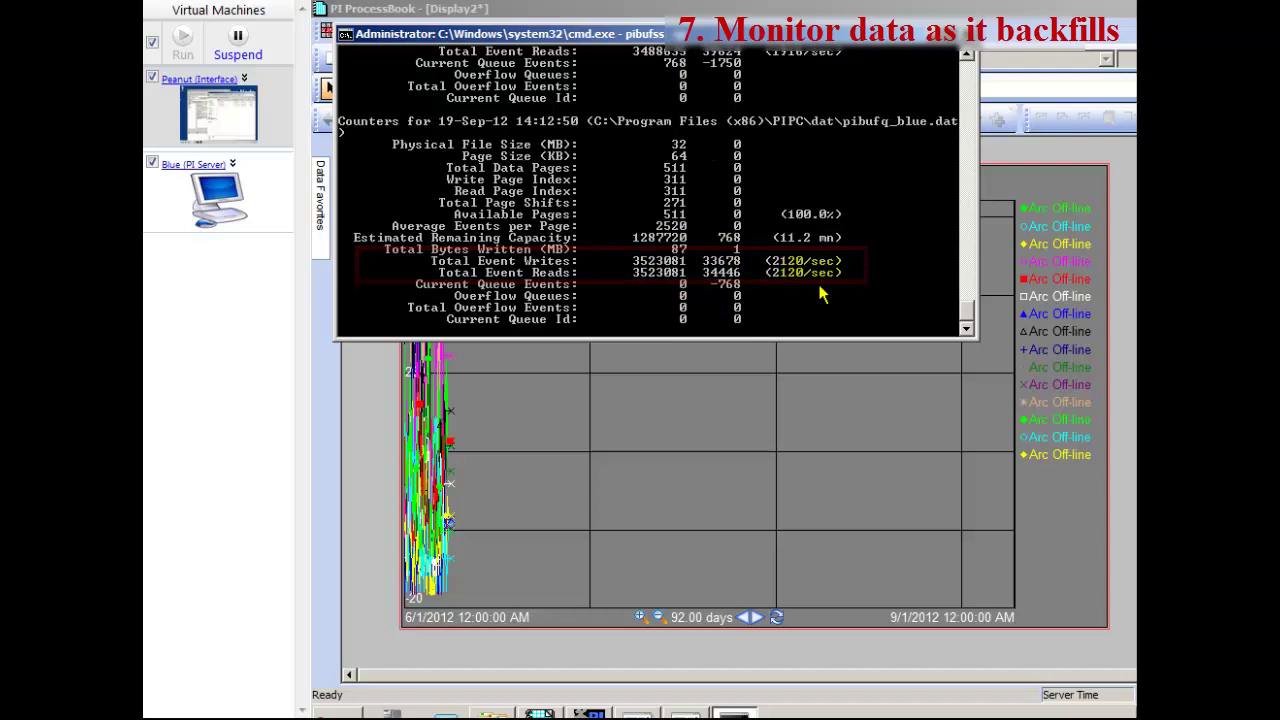
click(816, 504)
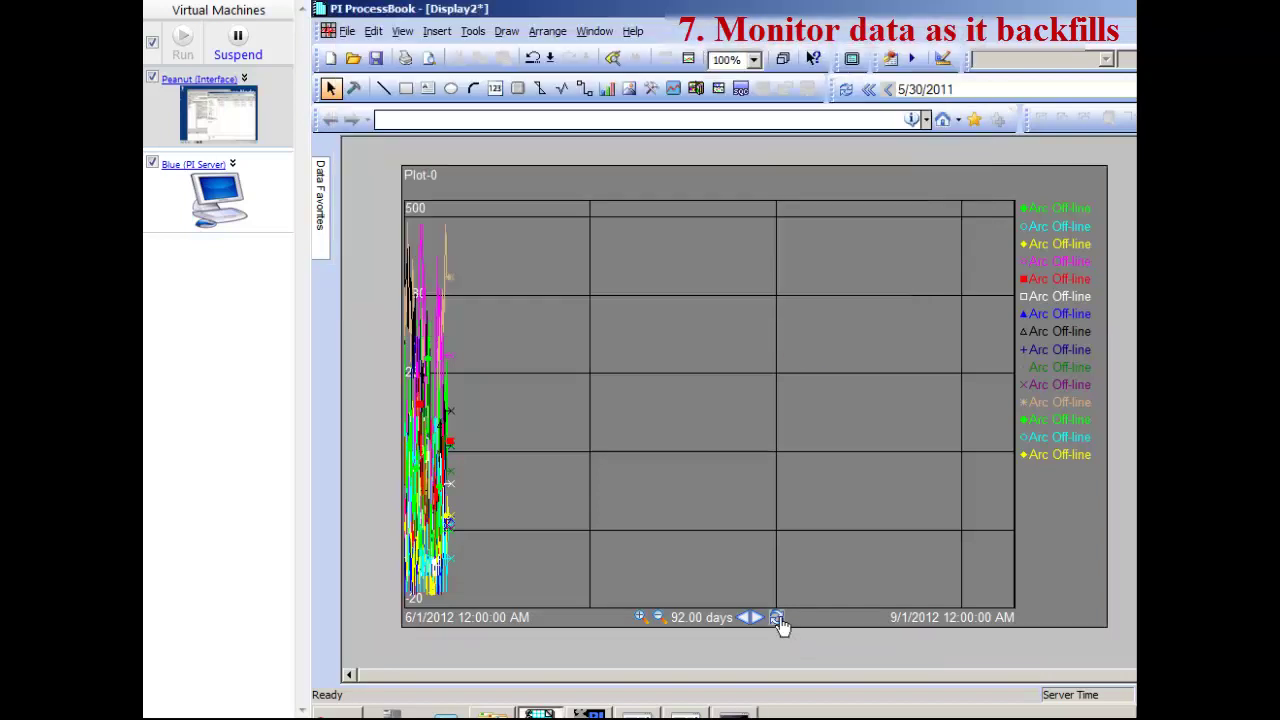
click(777, 617)
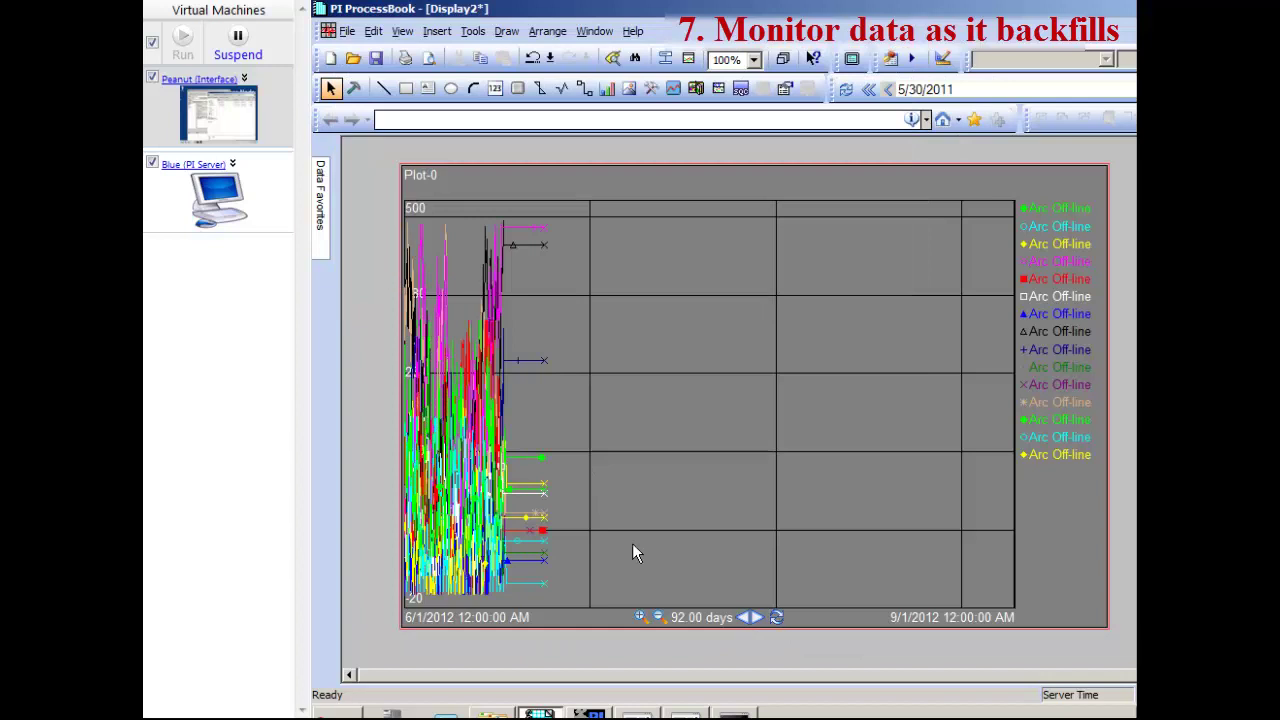
click(734, 714)
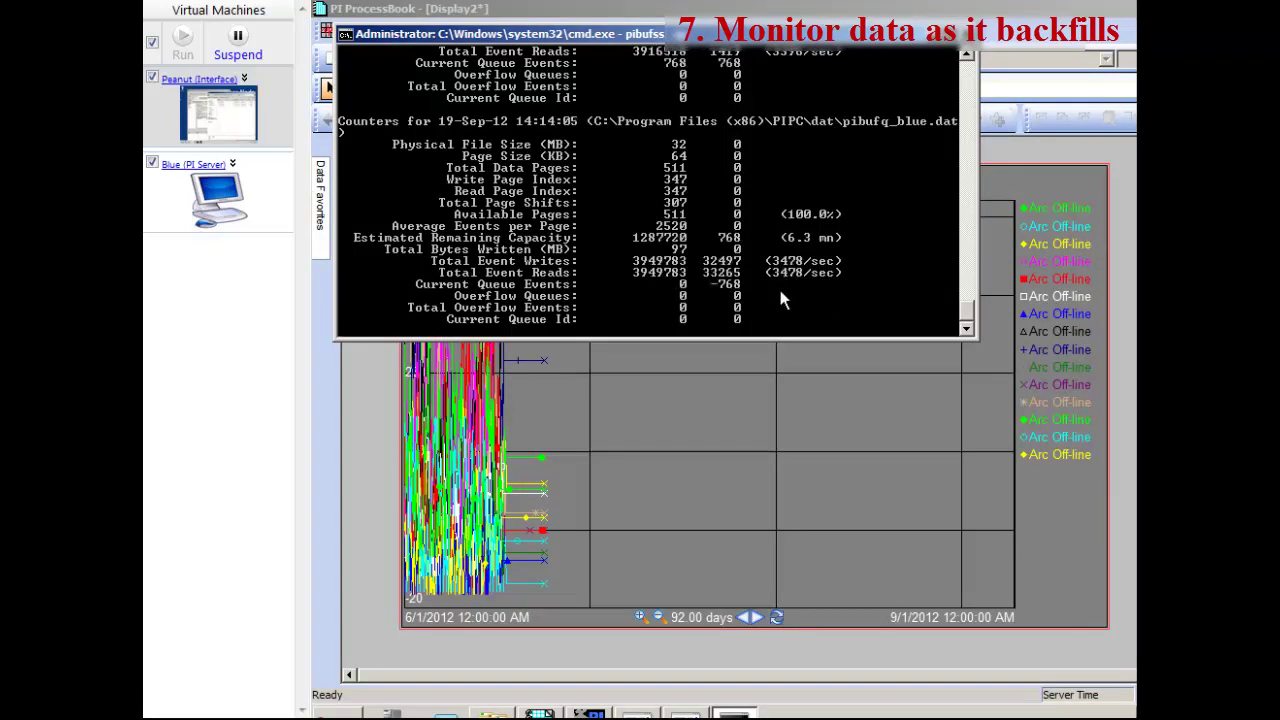
click(777, 618)
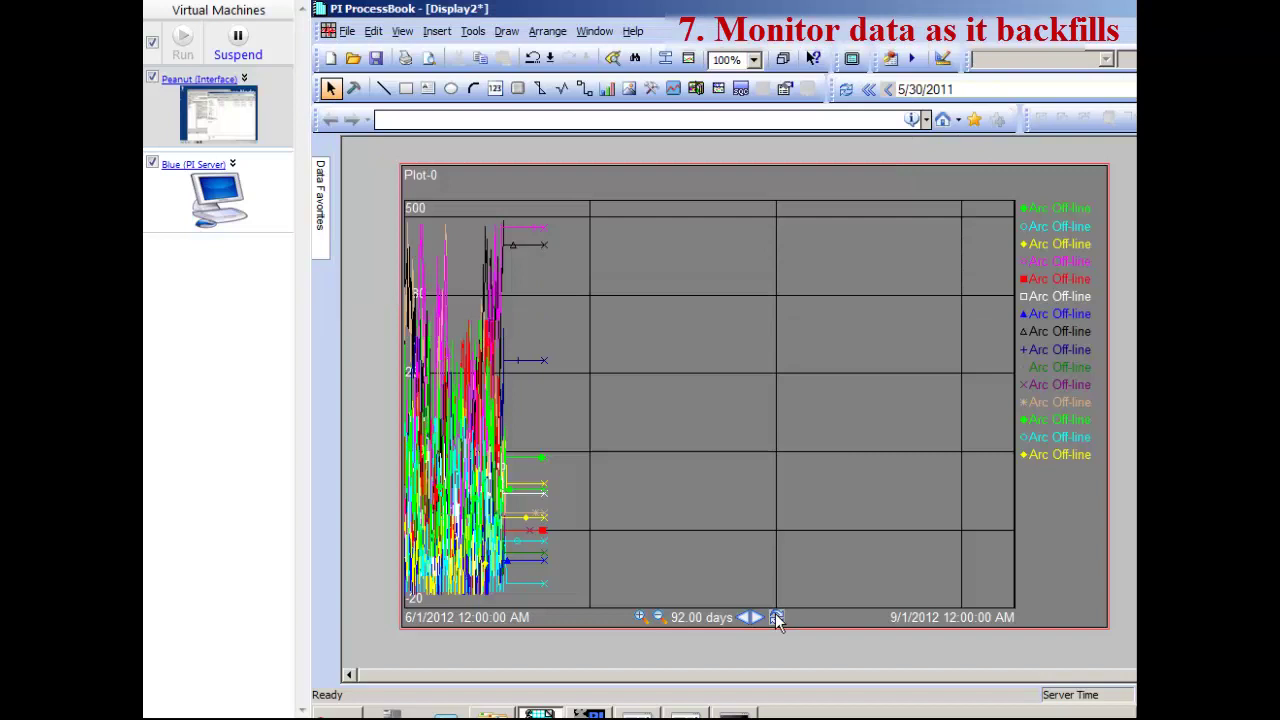
click(777, 618)
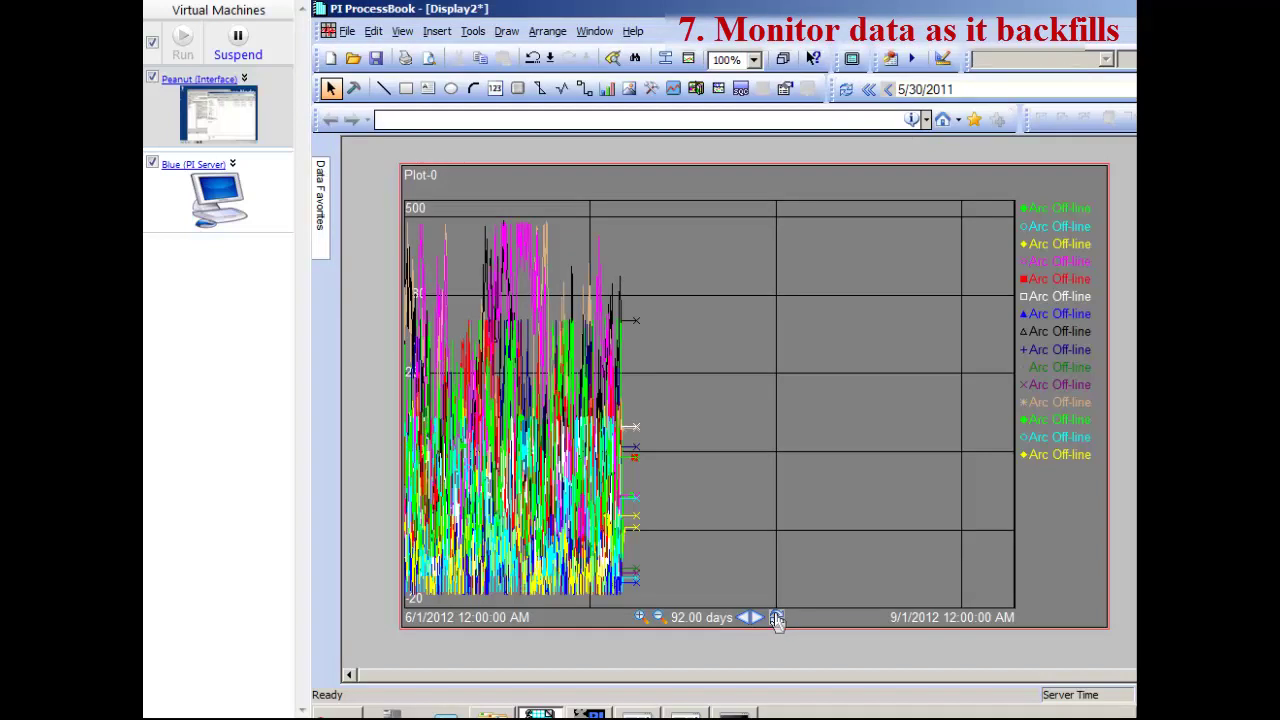
click(777, 618)
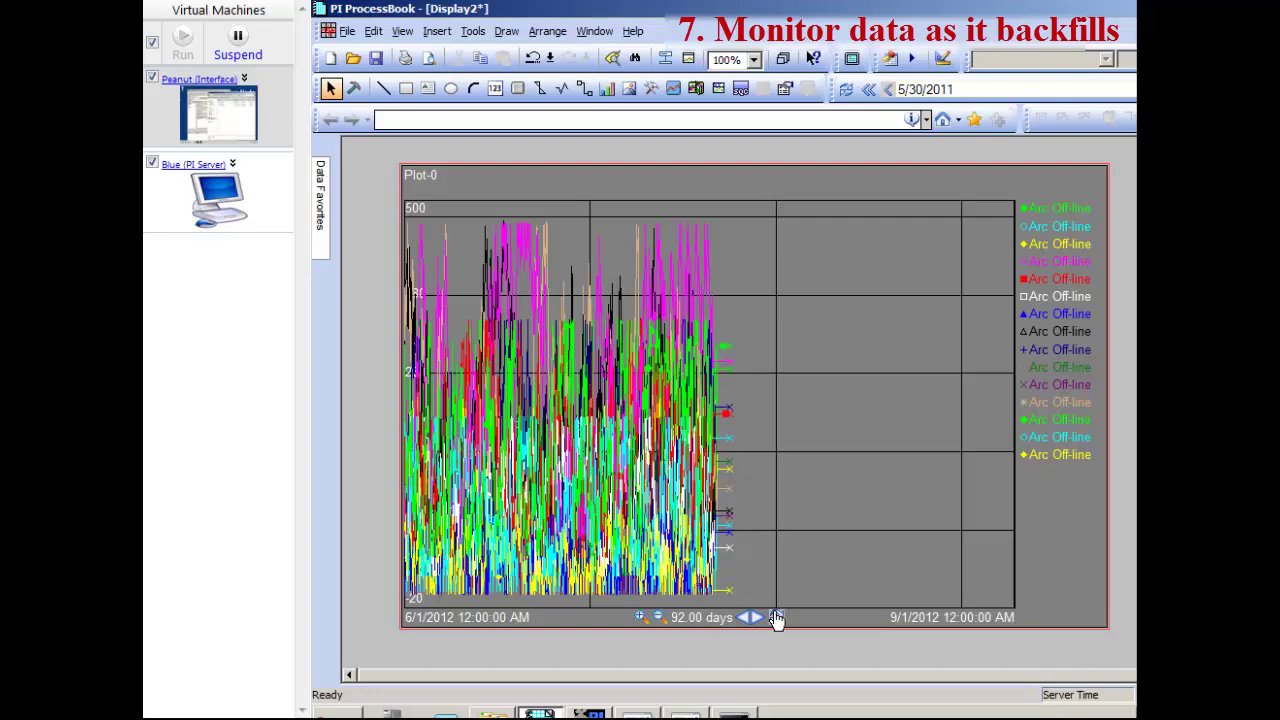
click(220, 200)
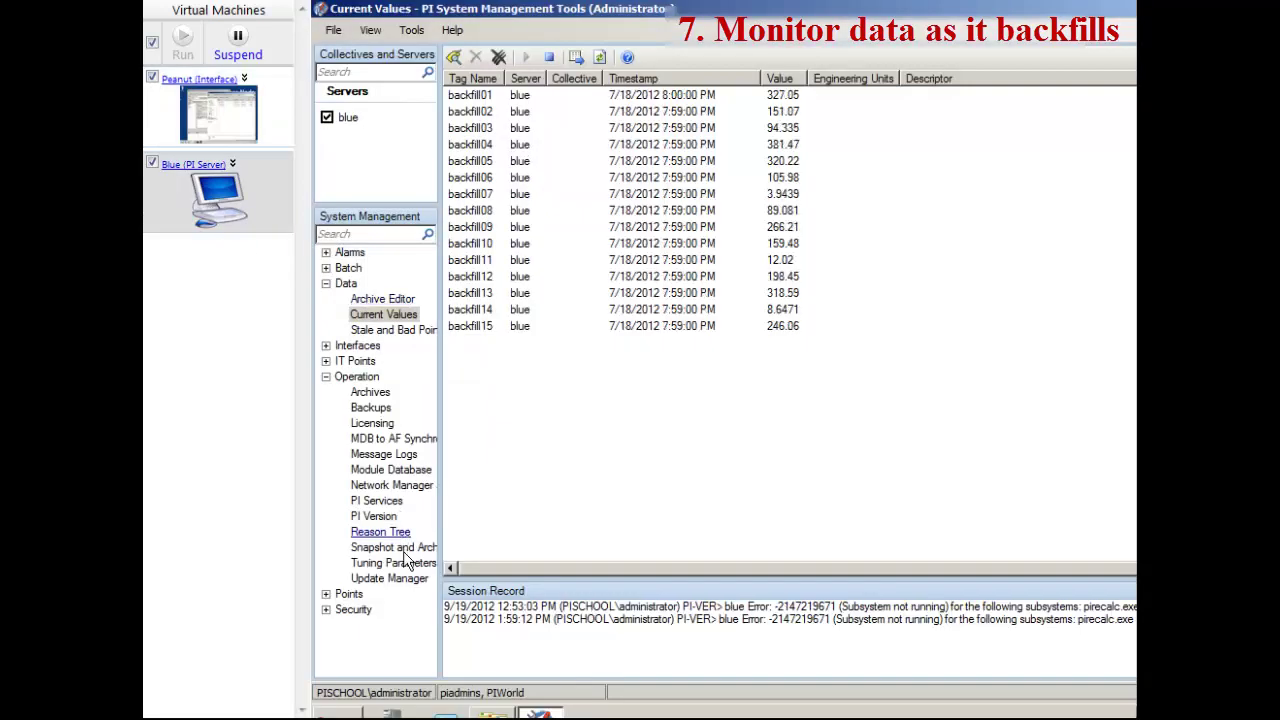
Start live Snapshot and Archive Statistics, widen the Change column, then review backfill01–backfill15 current values.
click(405, 549)
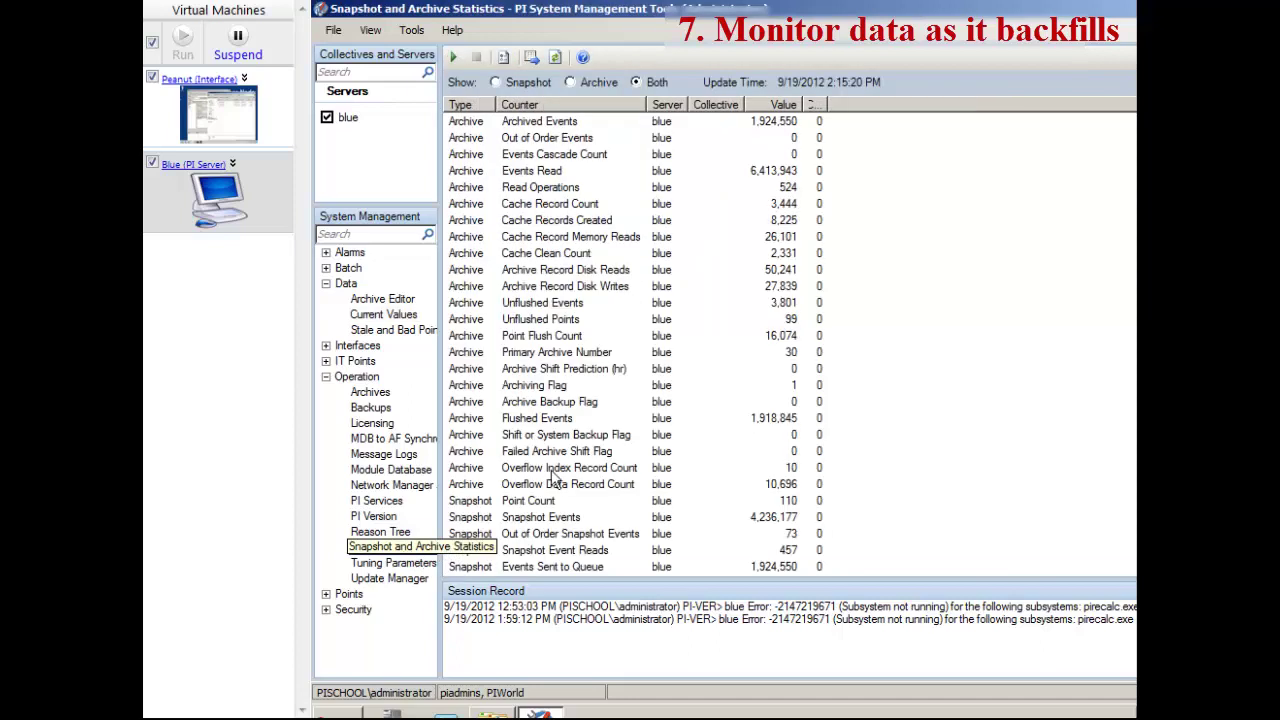
click(459, 62)
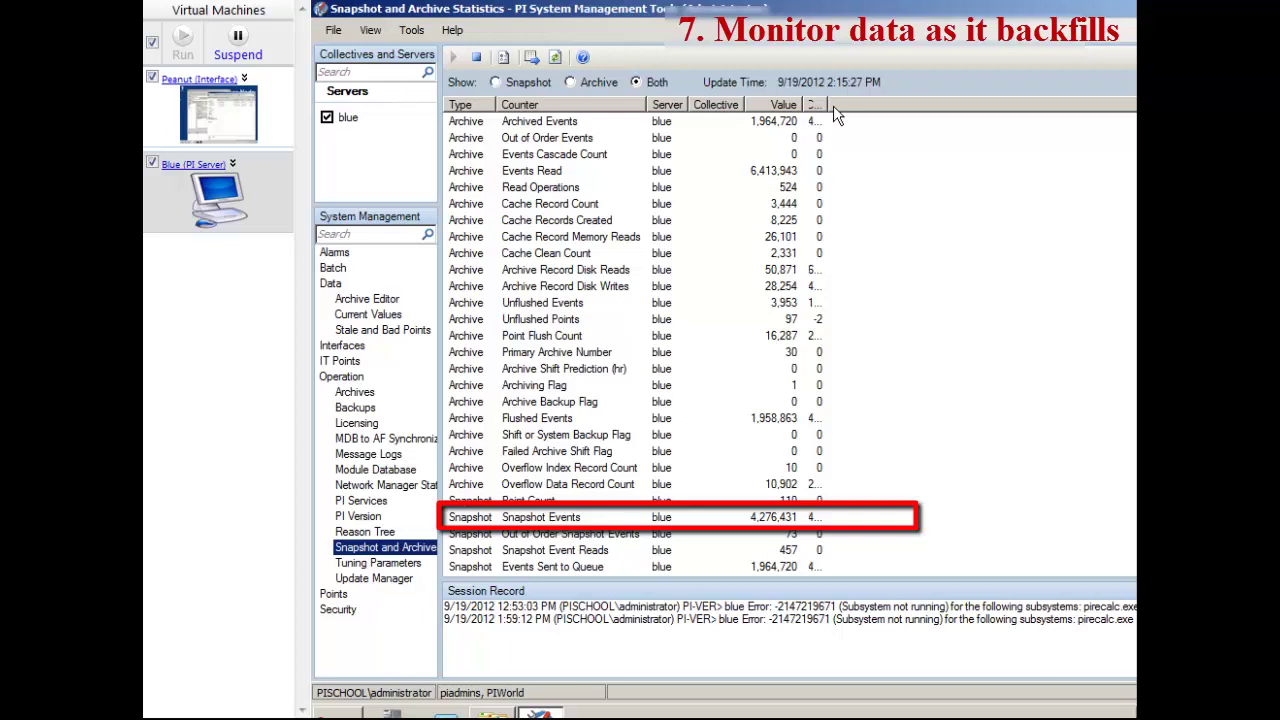
drag(824, 104, 872, 104)
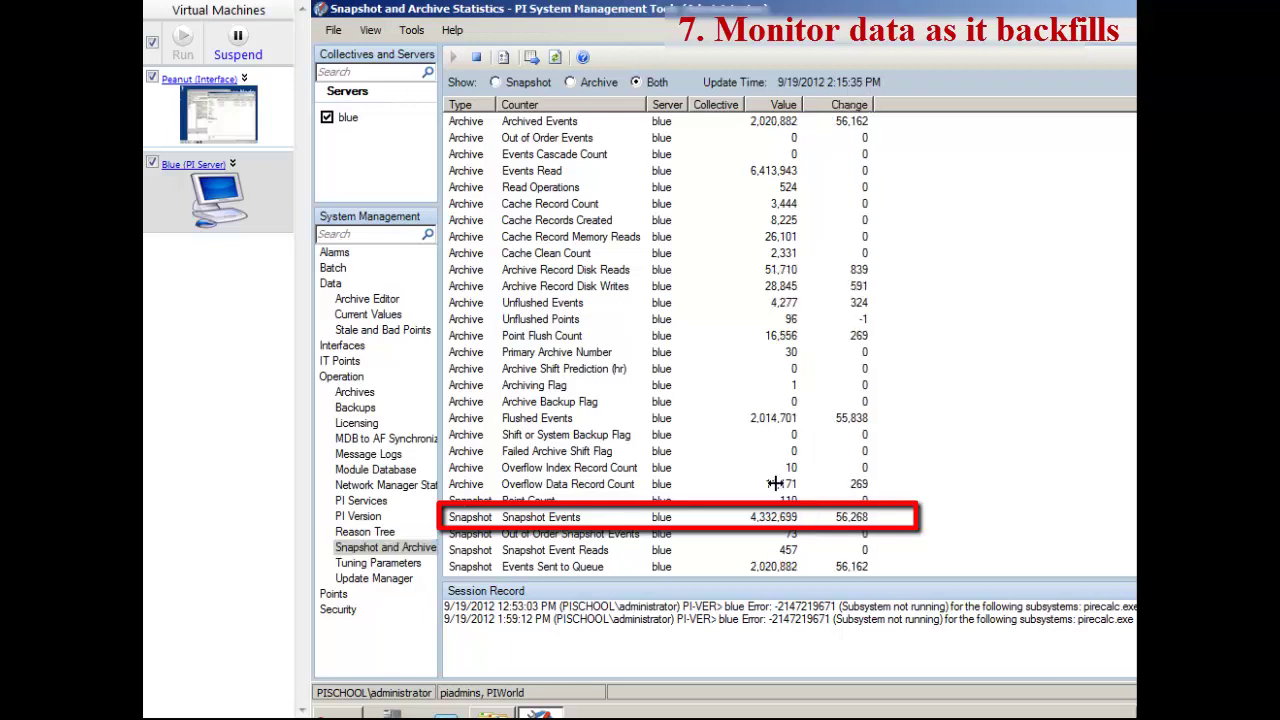
click(852, 520)
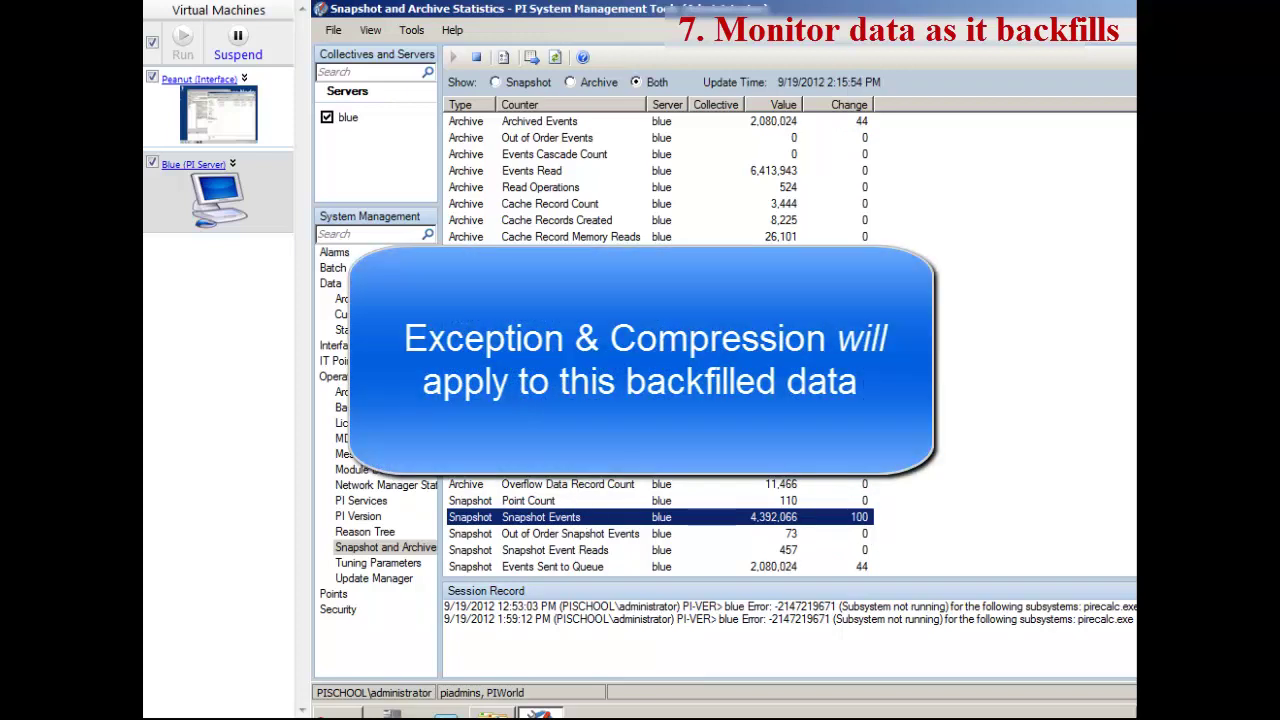
click(341, 314)
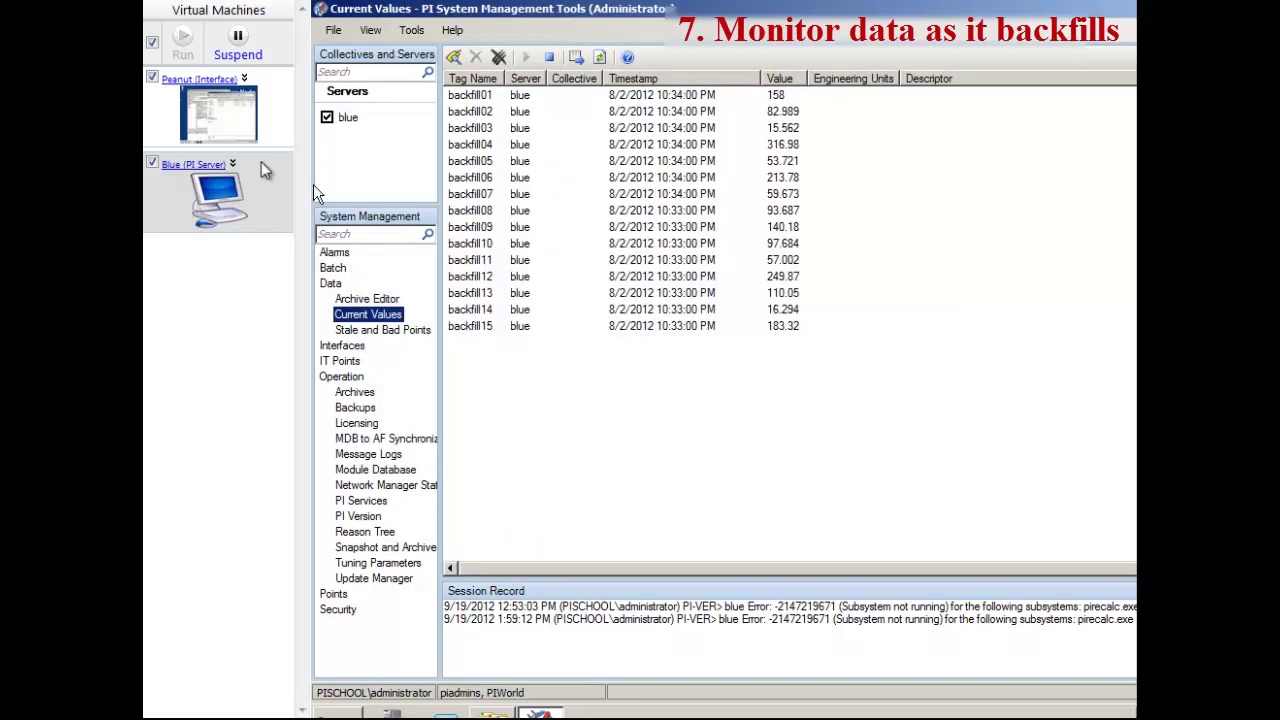
click(232, 133)
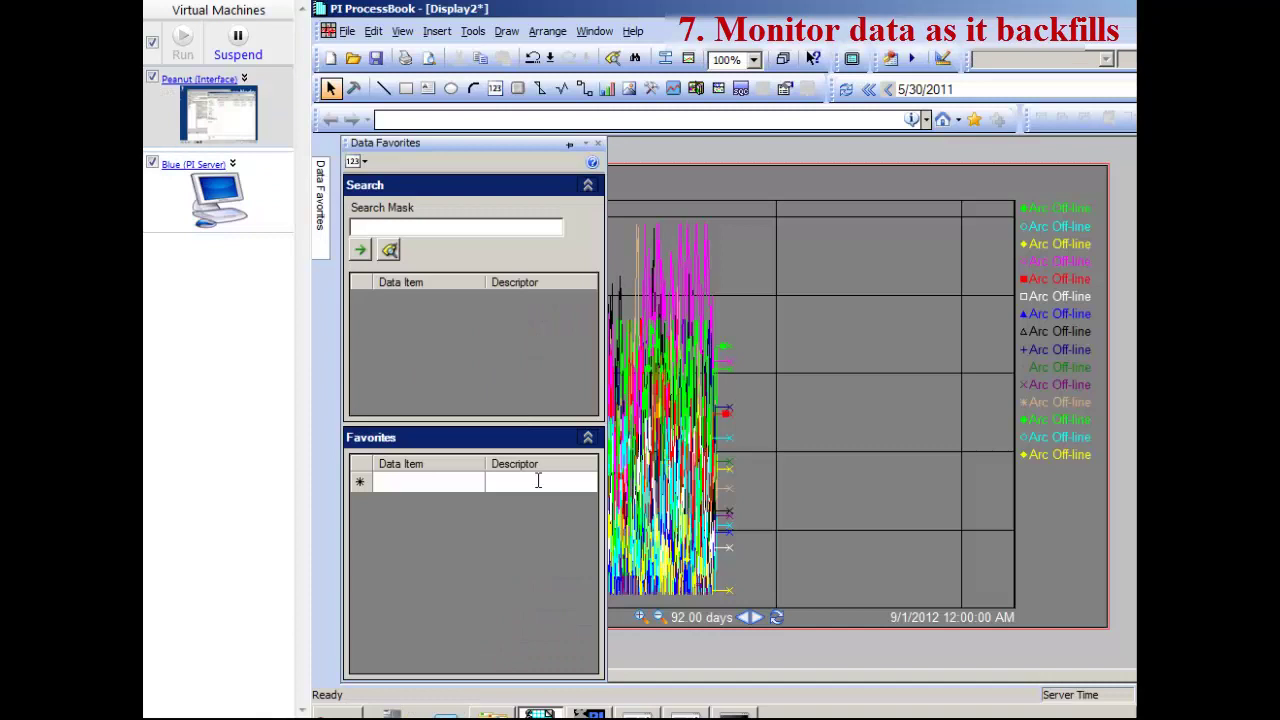
Confirm the June and July files in Data carry the _OK suffix, then select _08_2012data.txt in PI_UFL.
click(492, 714)
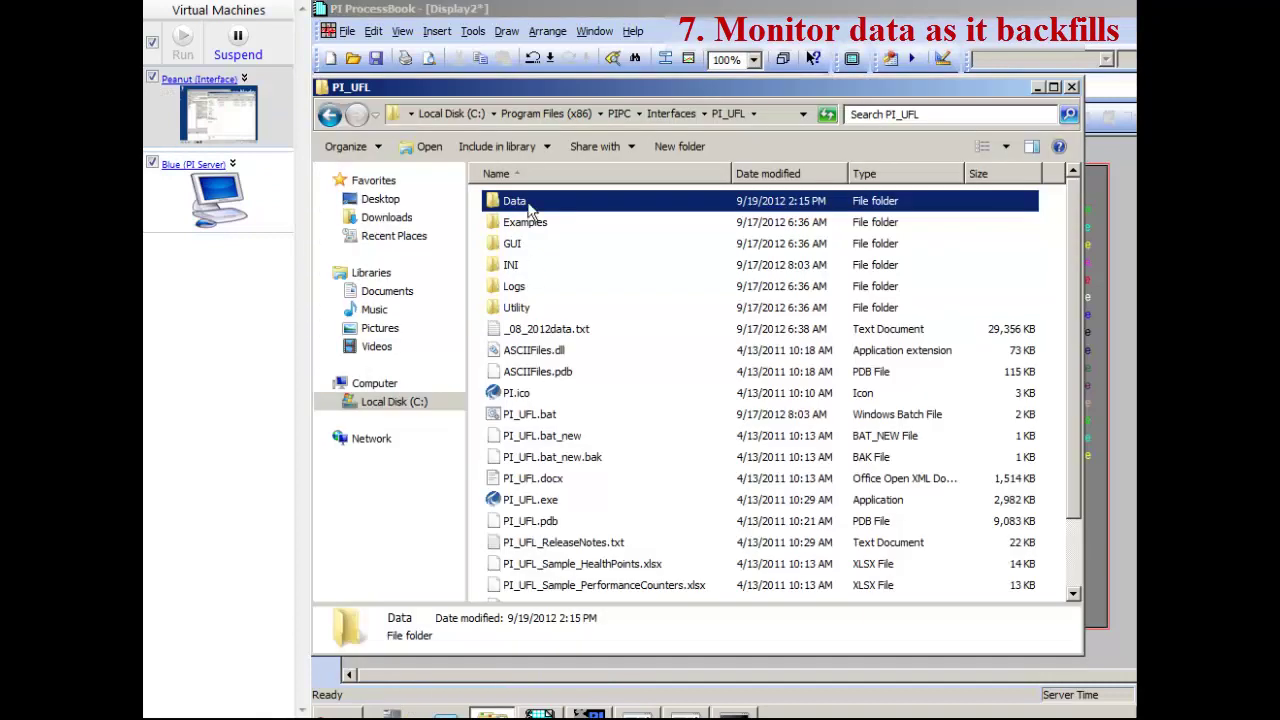
double_click(531, 206)
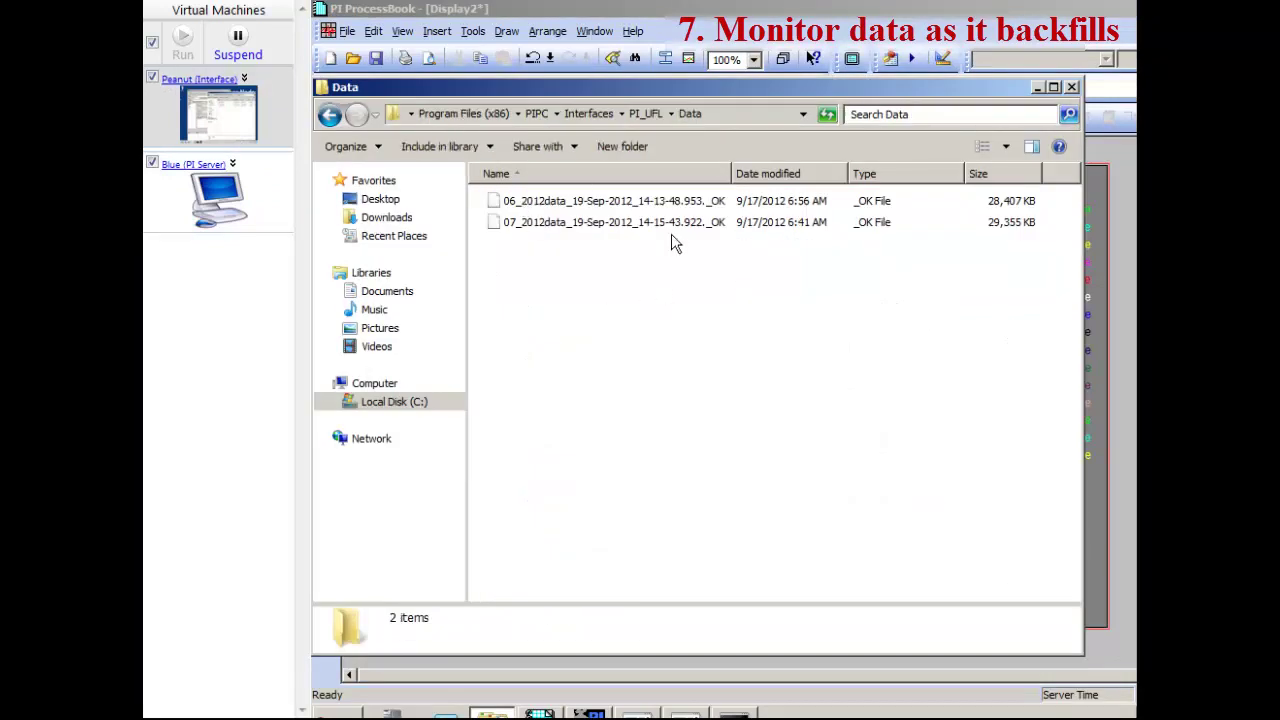
click(522, 206)
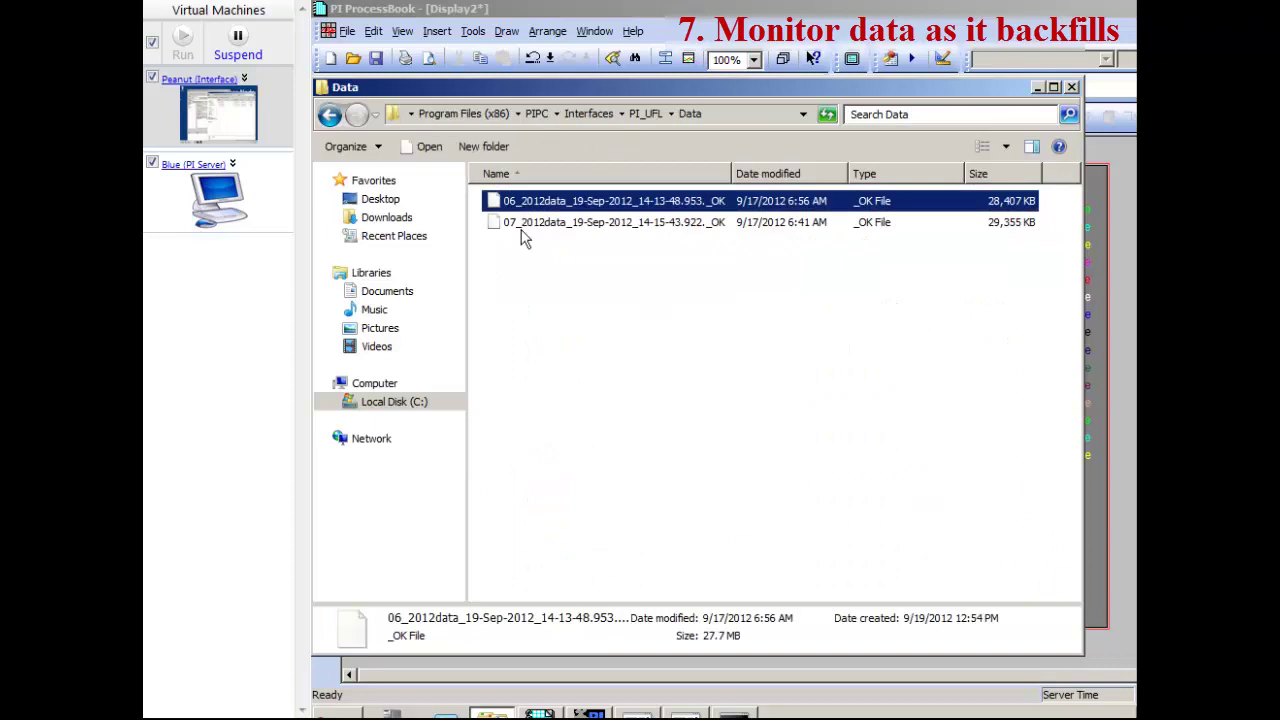
click(524, 224)
click(330, 116)
click(546, 332)
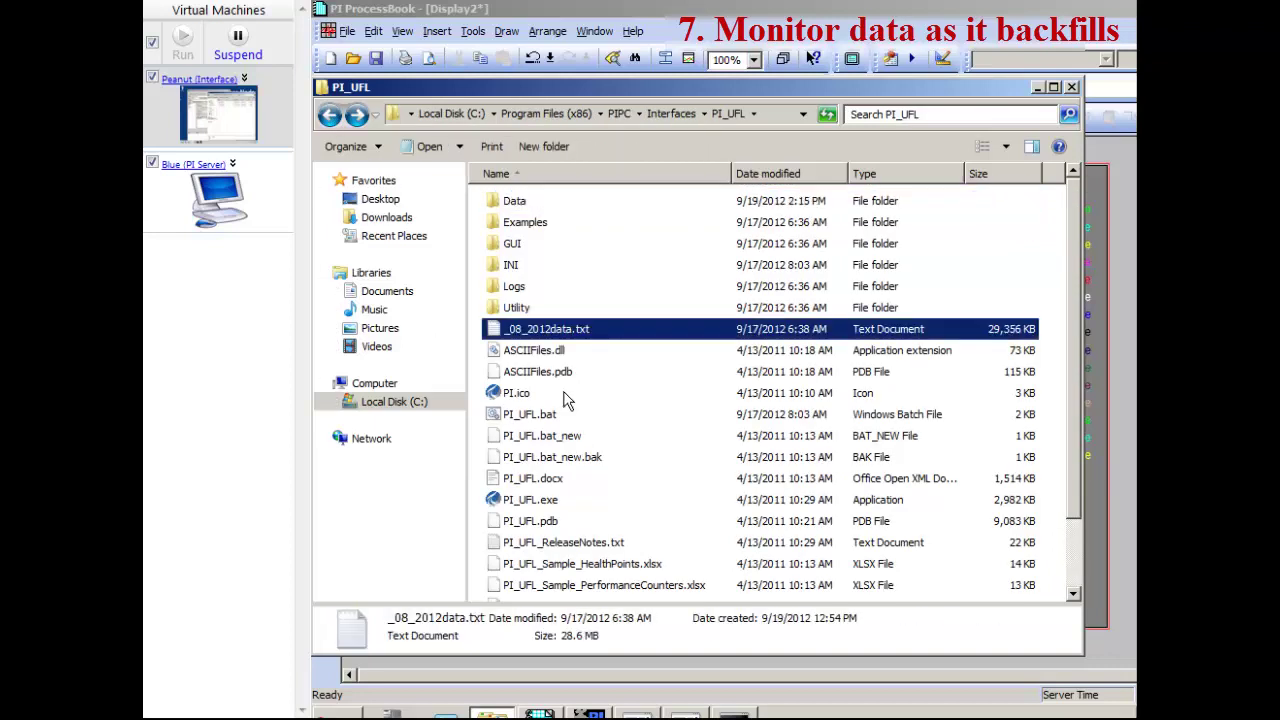
click(1103, 656)
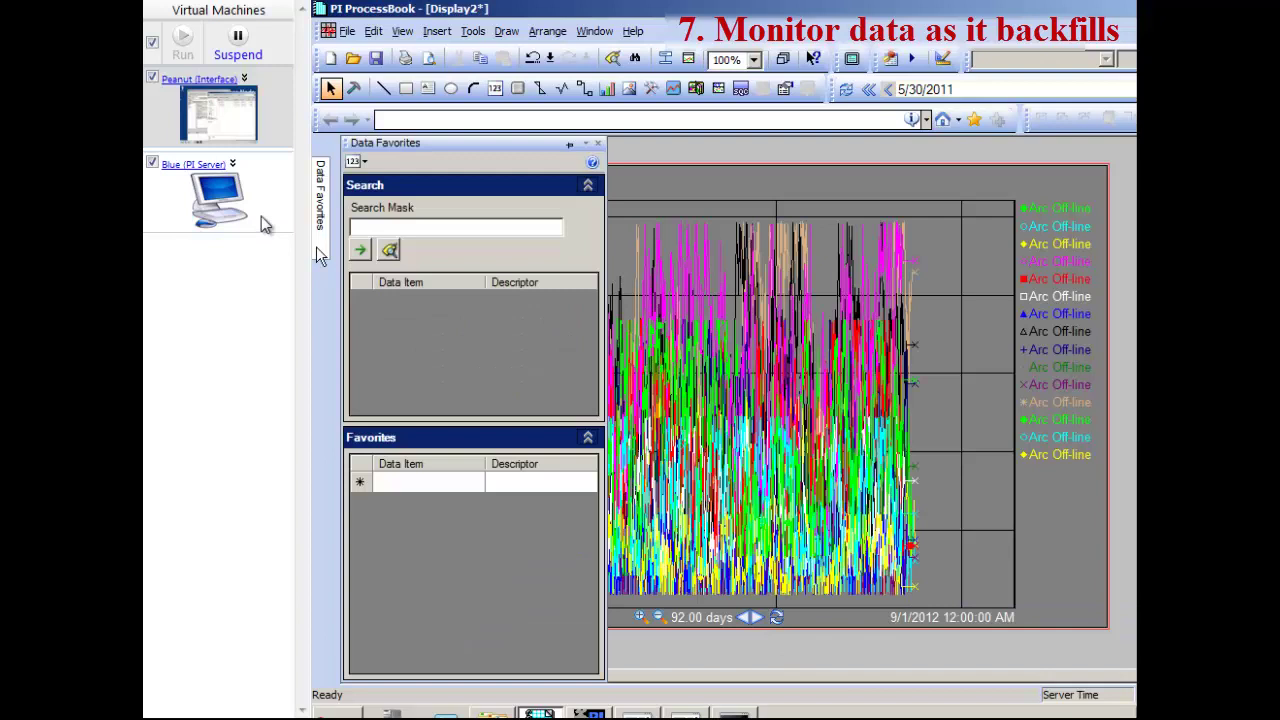
Refresh the 92-day trend until all fifteen backfill traces reach 9/1/2012 with live legend values.
click(220, 205)
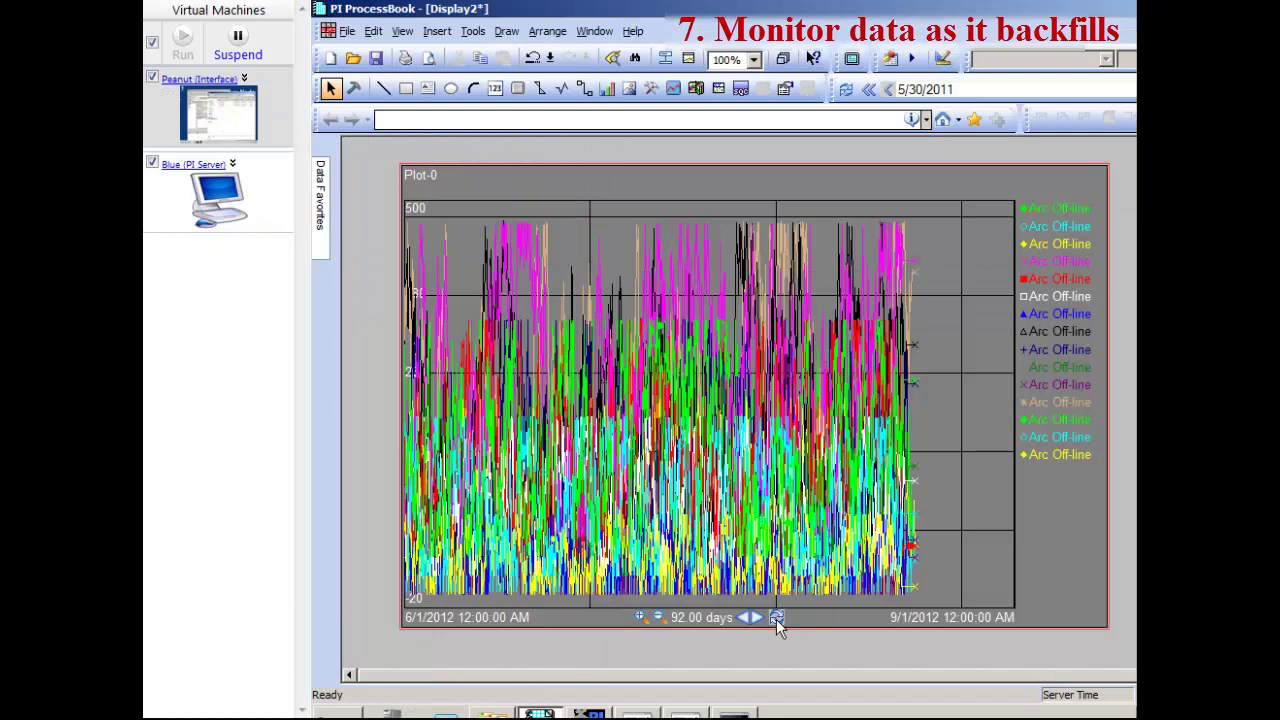
click(776, 618)
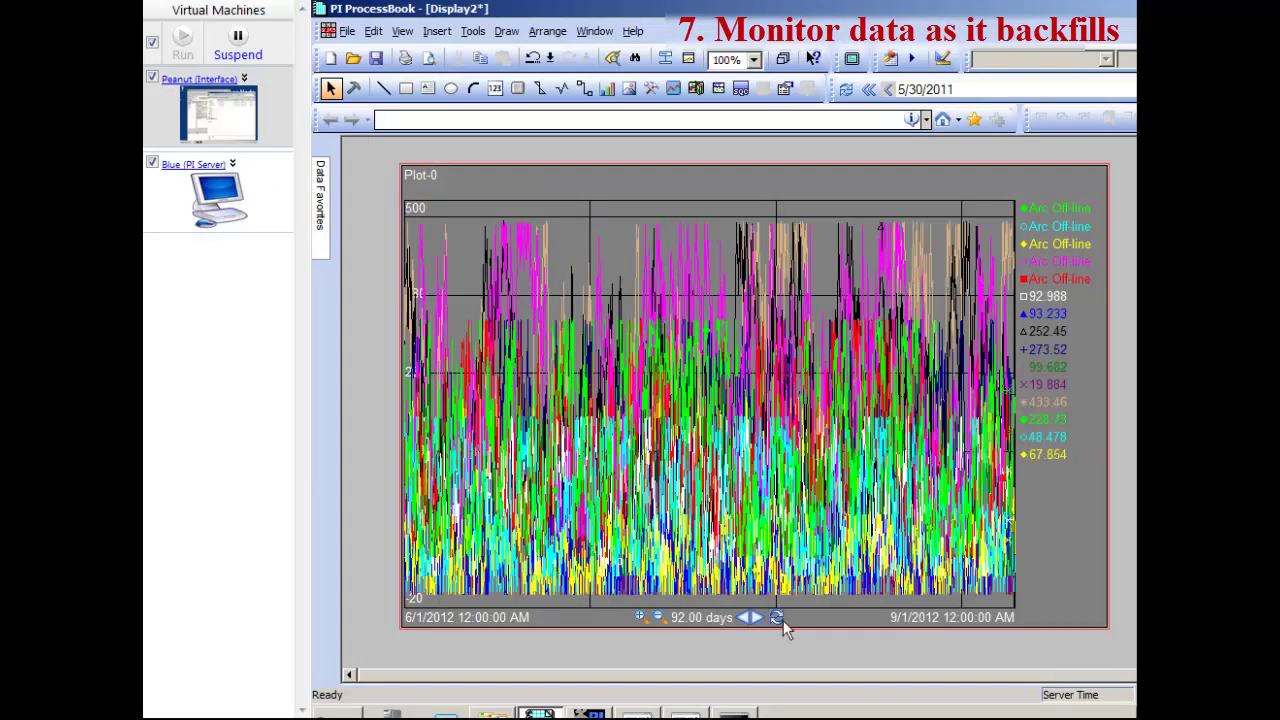
click(778, 618)
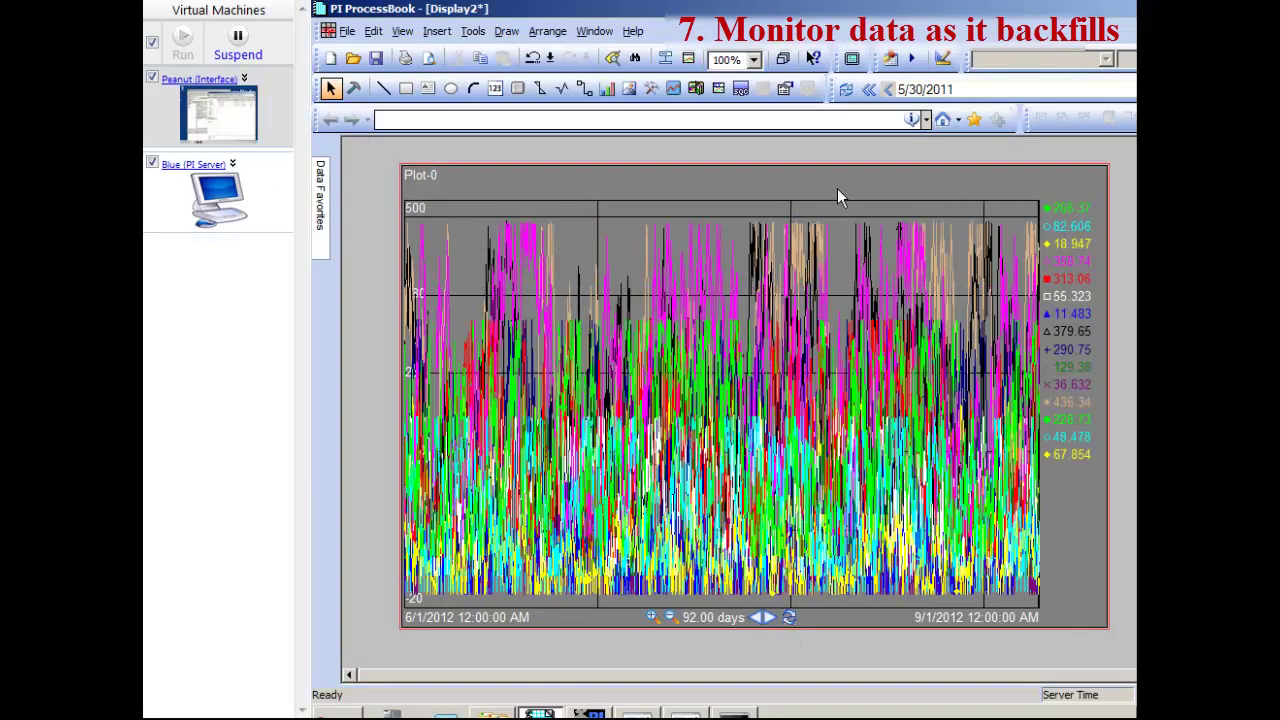
click(650, 618)
click(650, 618)
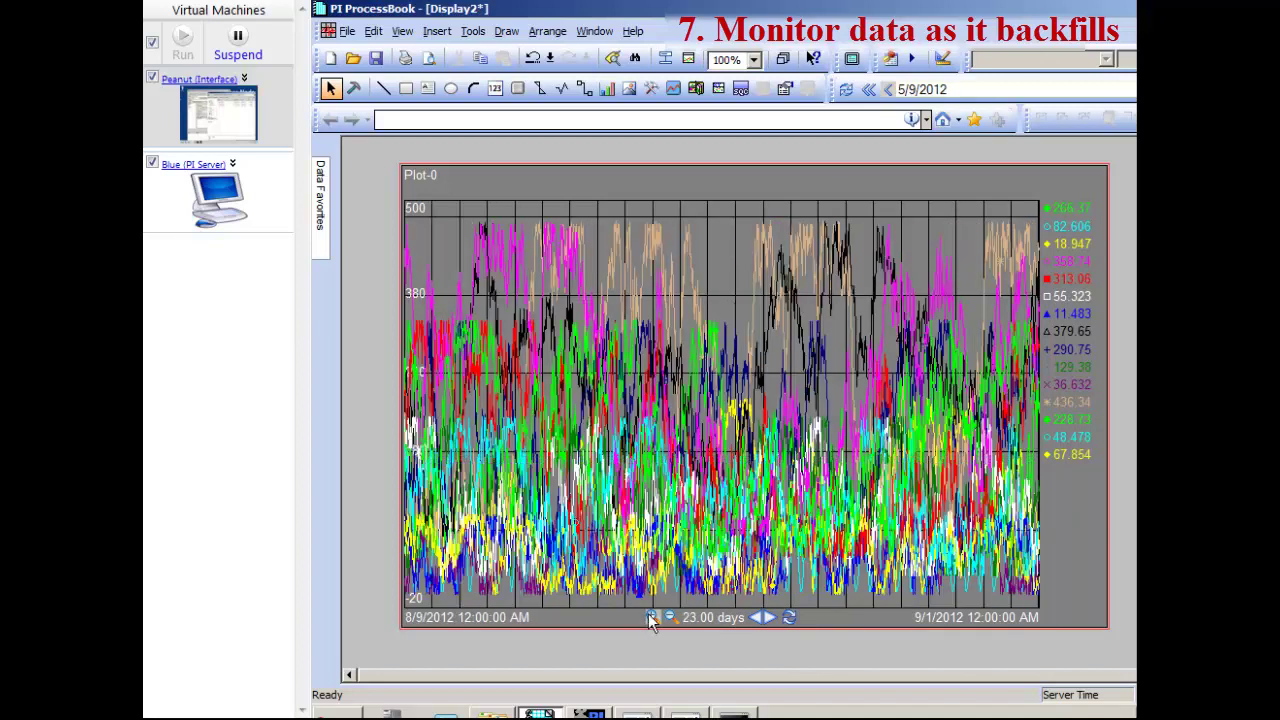
click(650, 618)
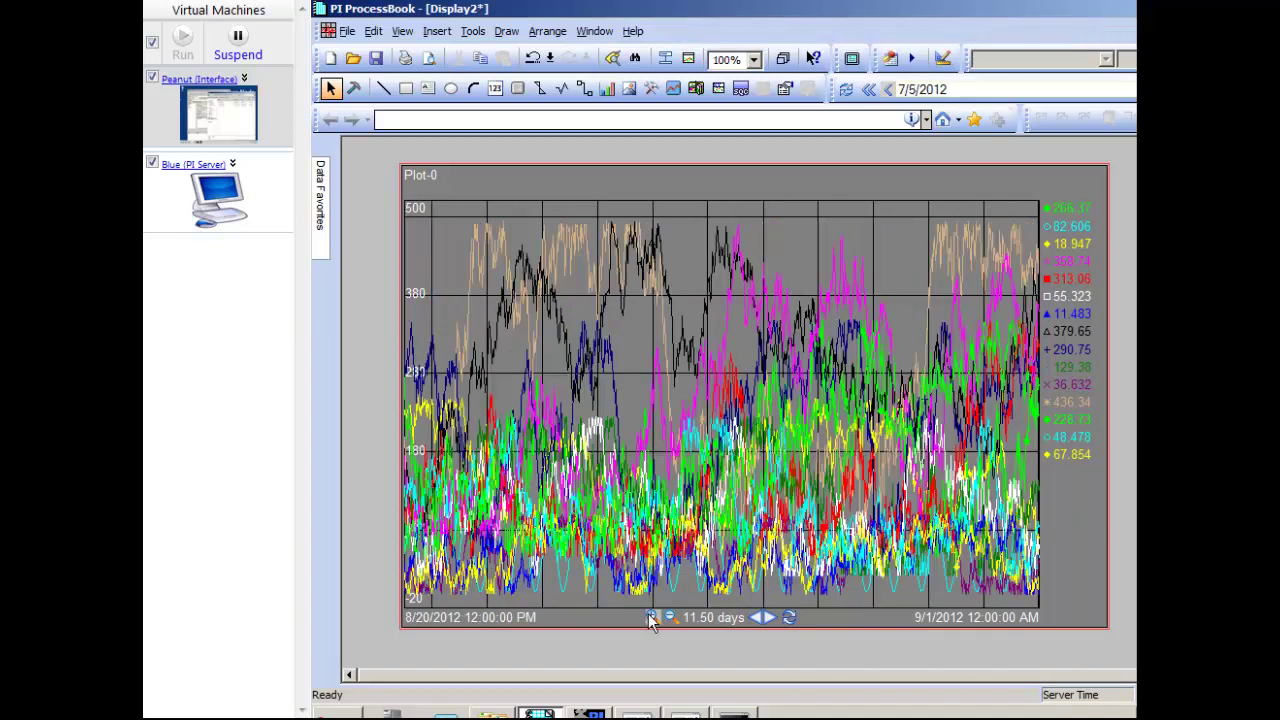
click(650, 618)
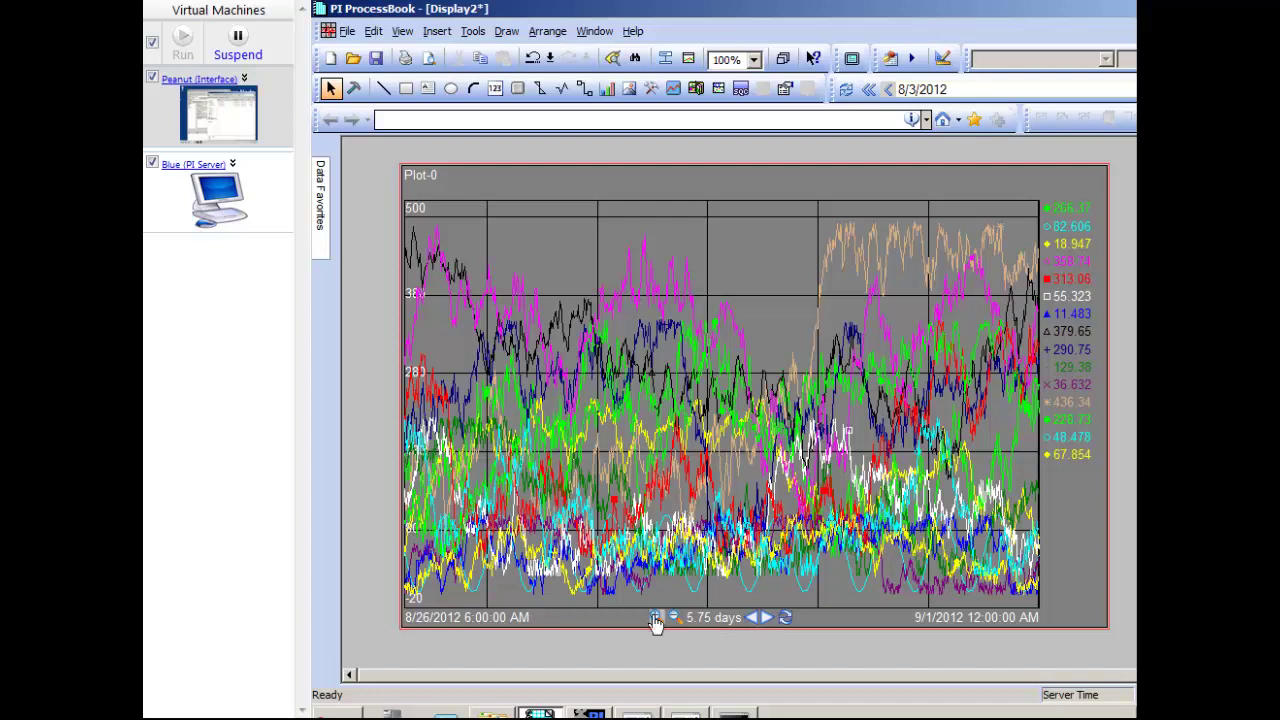
click(655, 618)
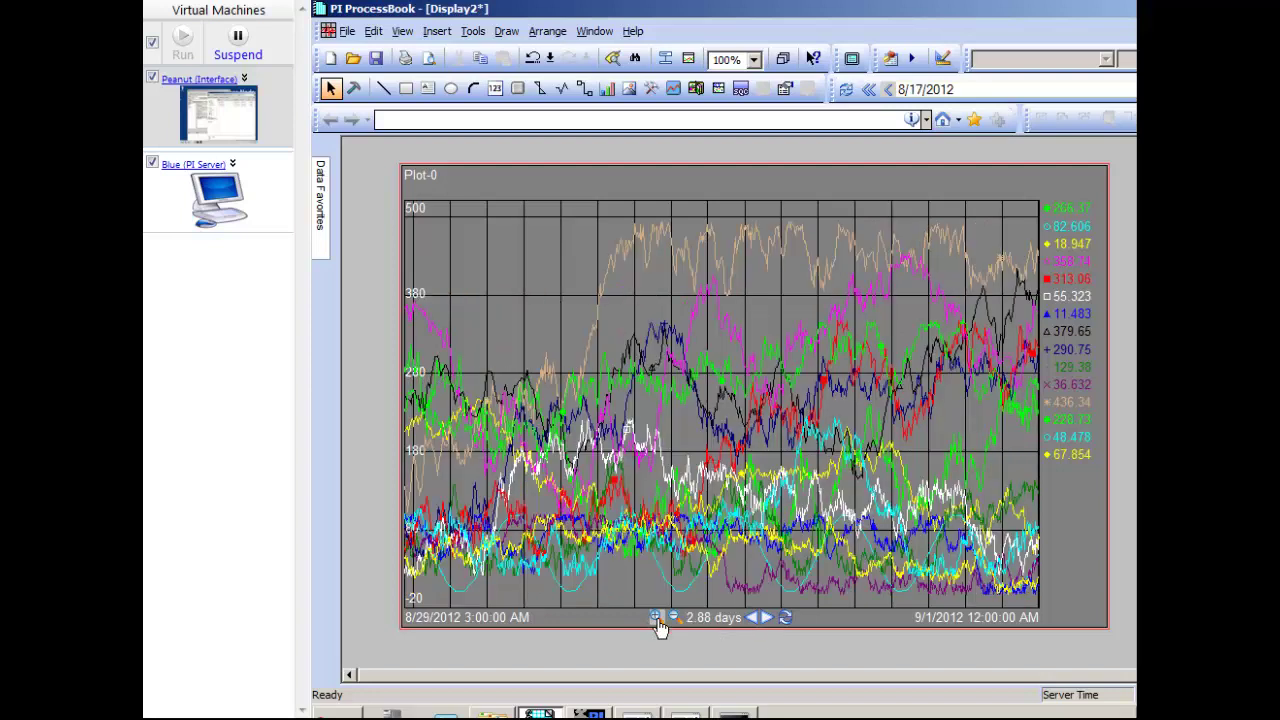
click(655, 618)
click(655, 618)
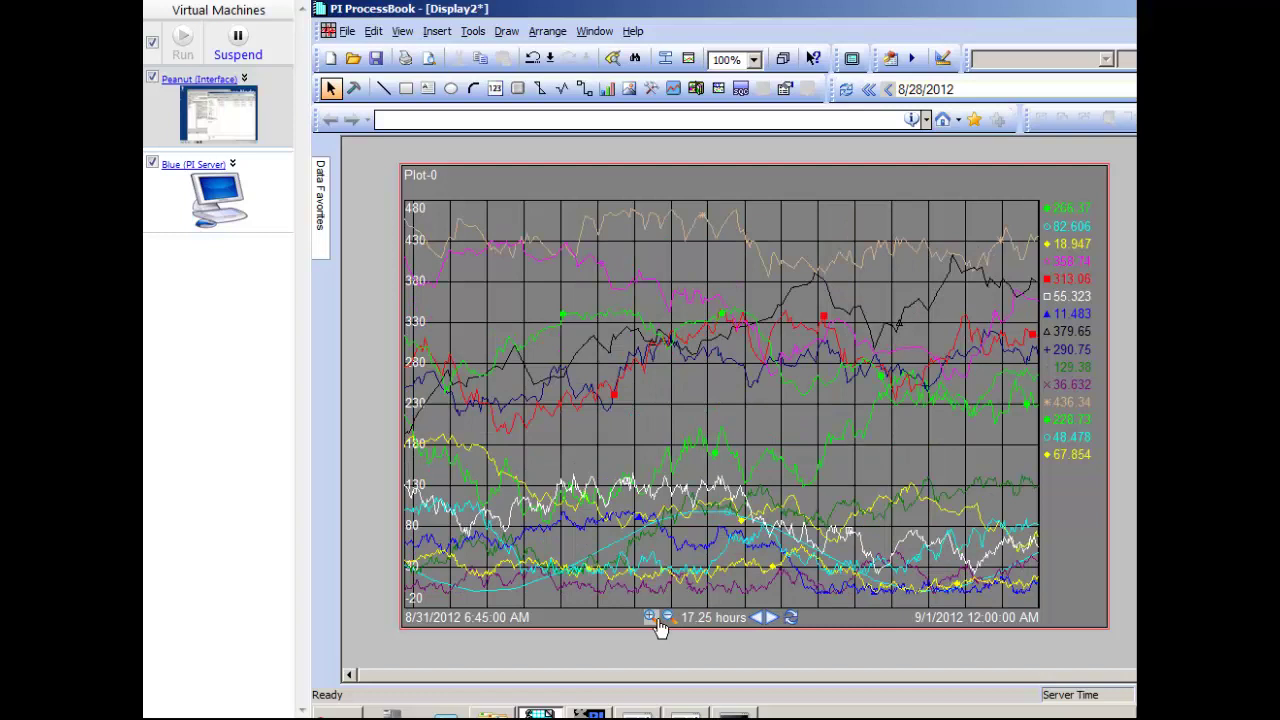
click(651, 618)
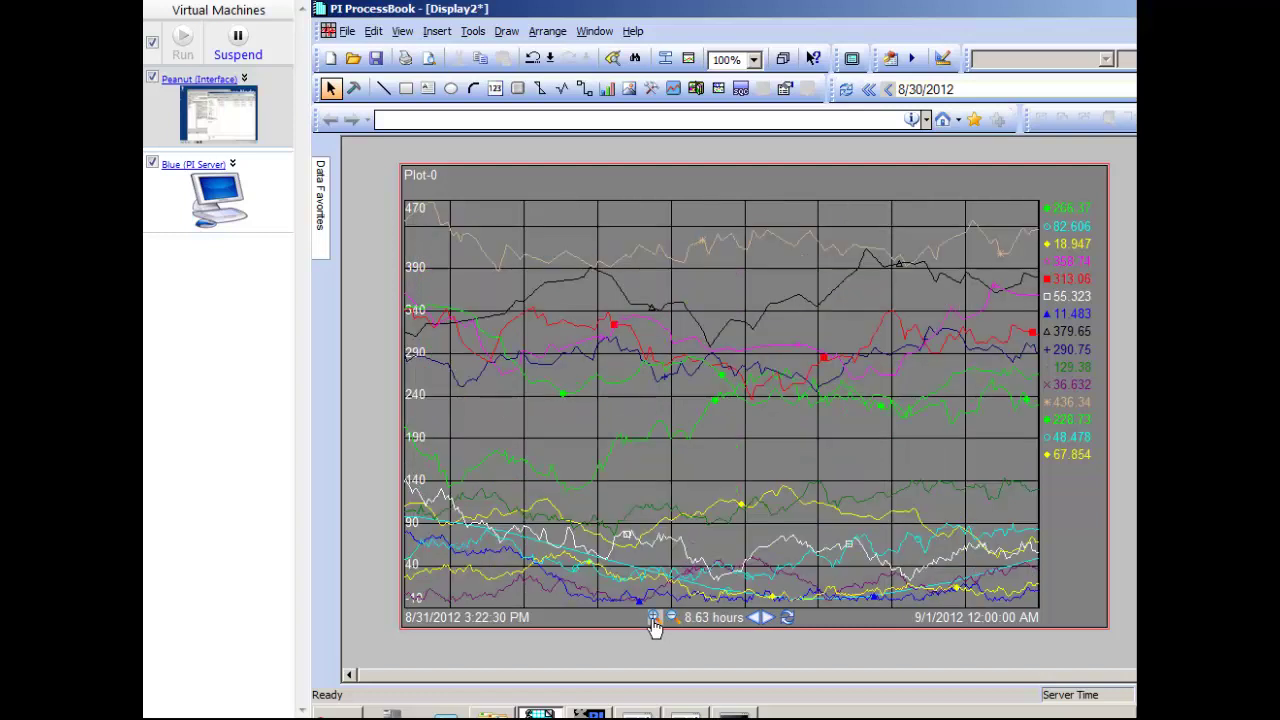
click(653, 618)
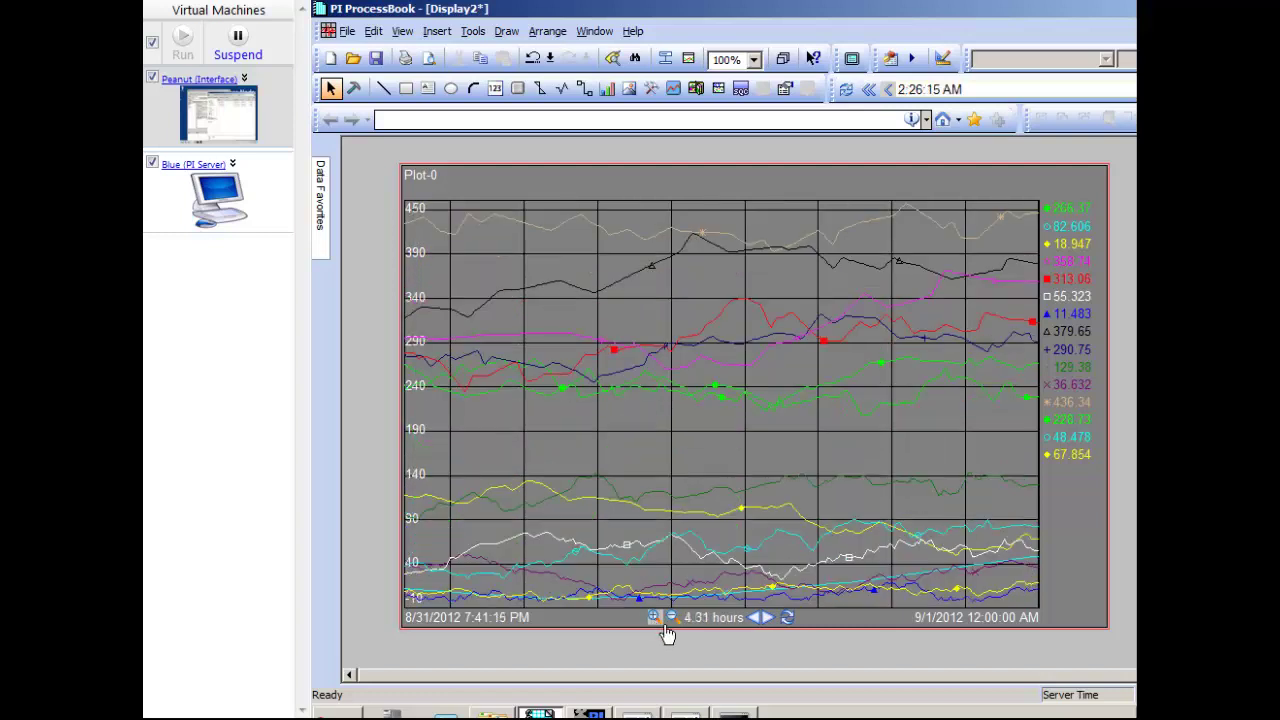
click(654, 619)
click(787, 618)
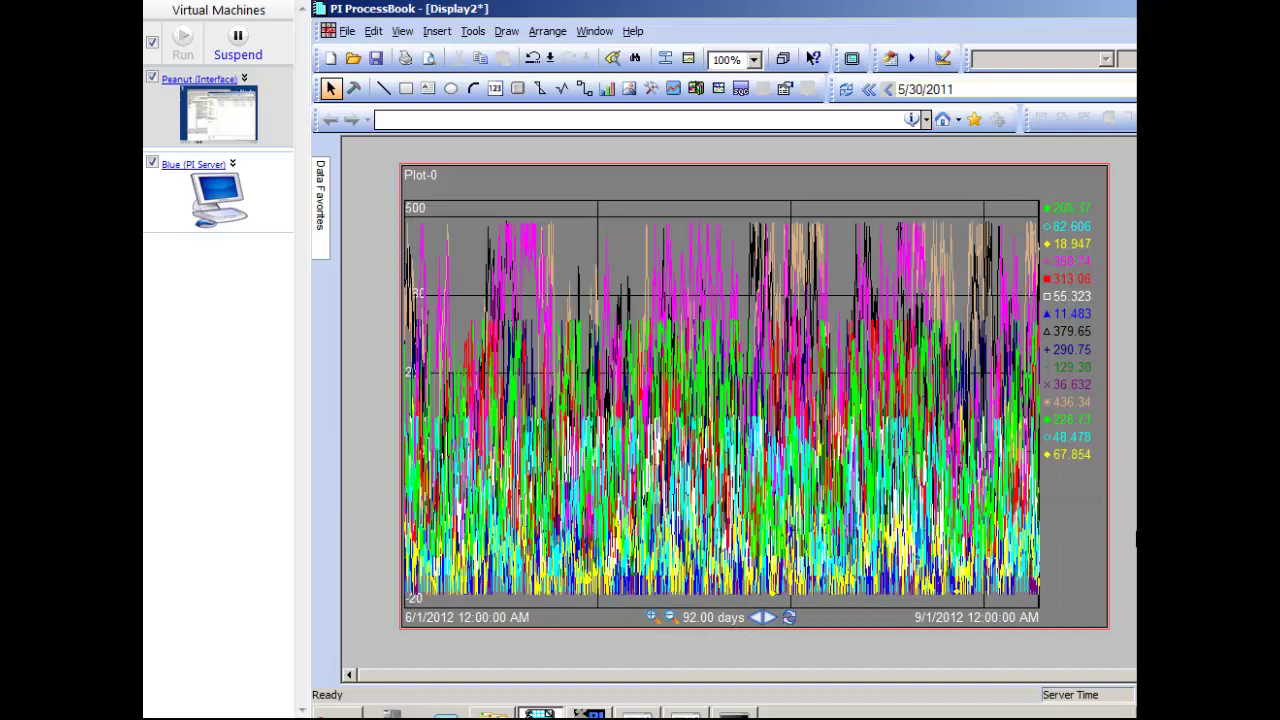
Show the pibufss statistics with 5258416 total event writes and reads at 4251/sec.
click(737, 712)
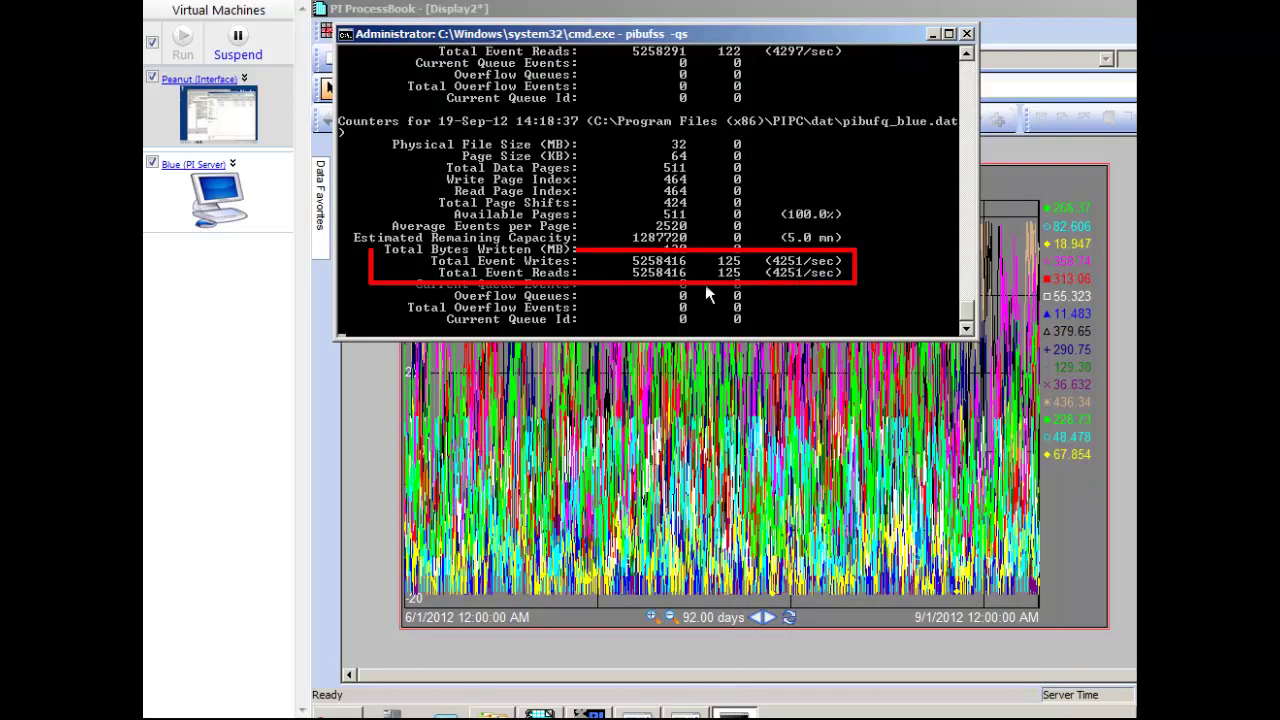